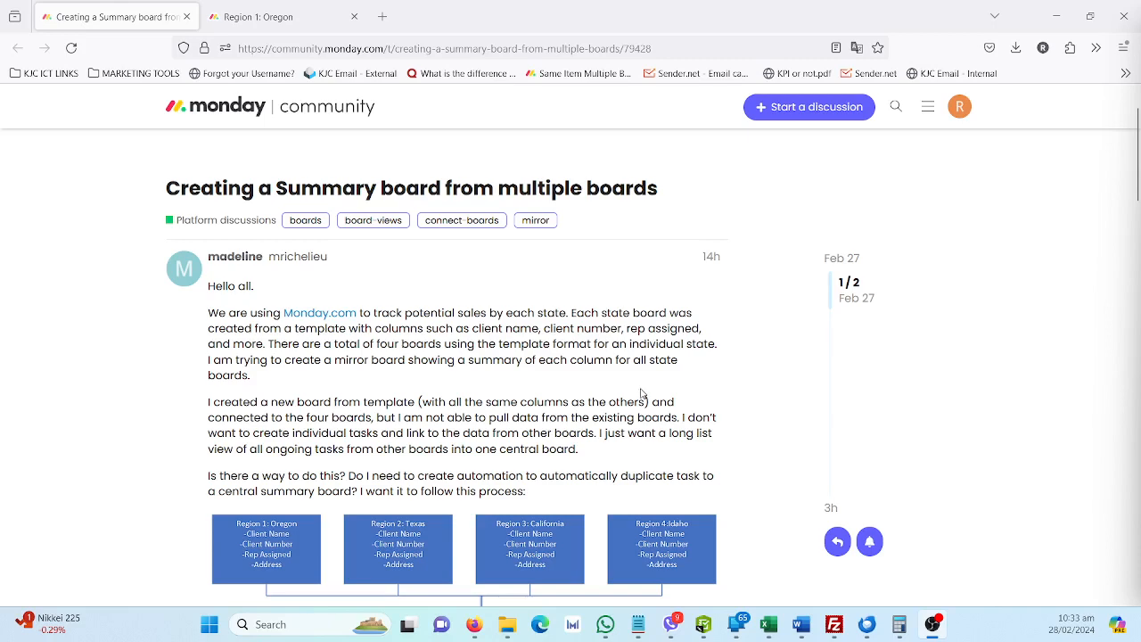
Read the community post about creating a summary board from four regional boards, including its process diagram
{"action": "scroll", "coordinate": [451, 399], "scroll_direction": "down", "scroll_amount": 3}
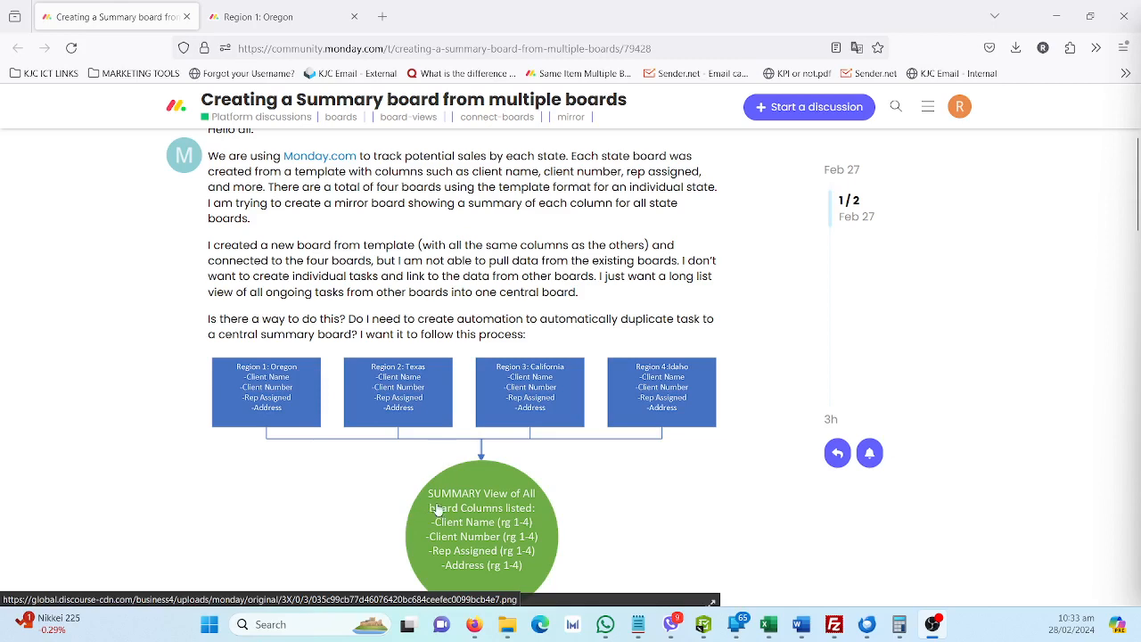
{"action": "scroll", "coordinate": [431, 496], "scroll_direction": "up", "scroll_amount": 1}
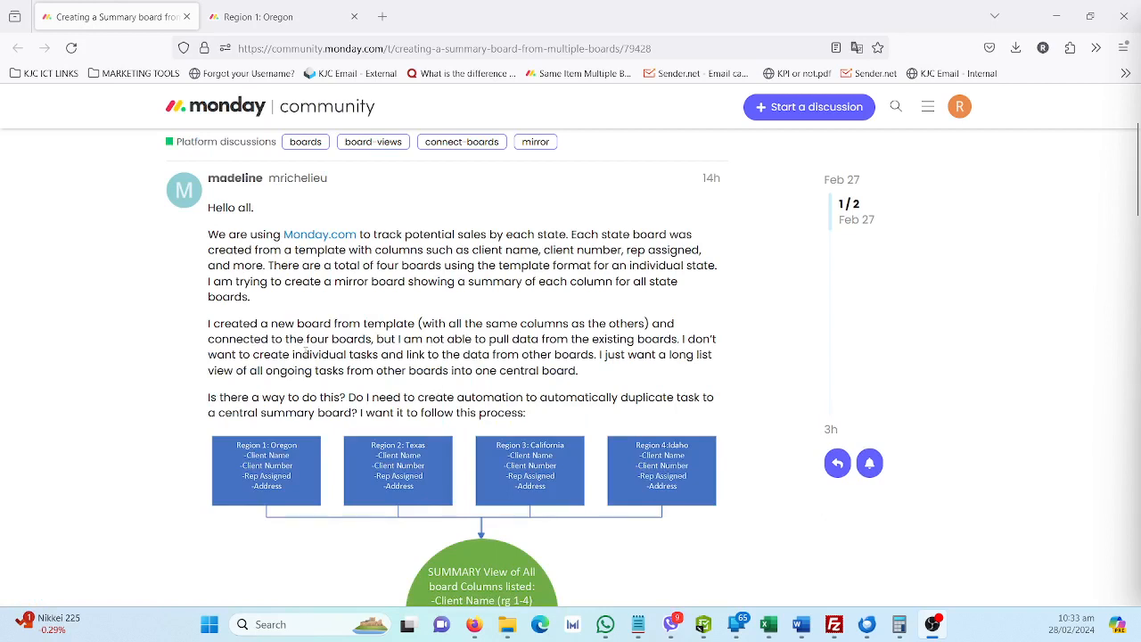
{"action": "scroll", "coordinate": [305, 353], "scroll_direction": "up", "scroll_amount": 1}
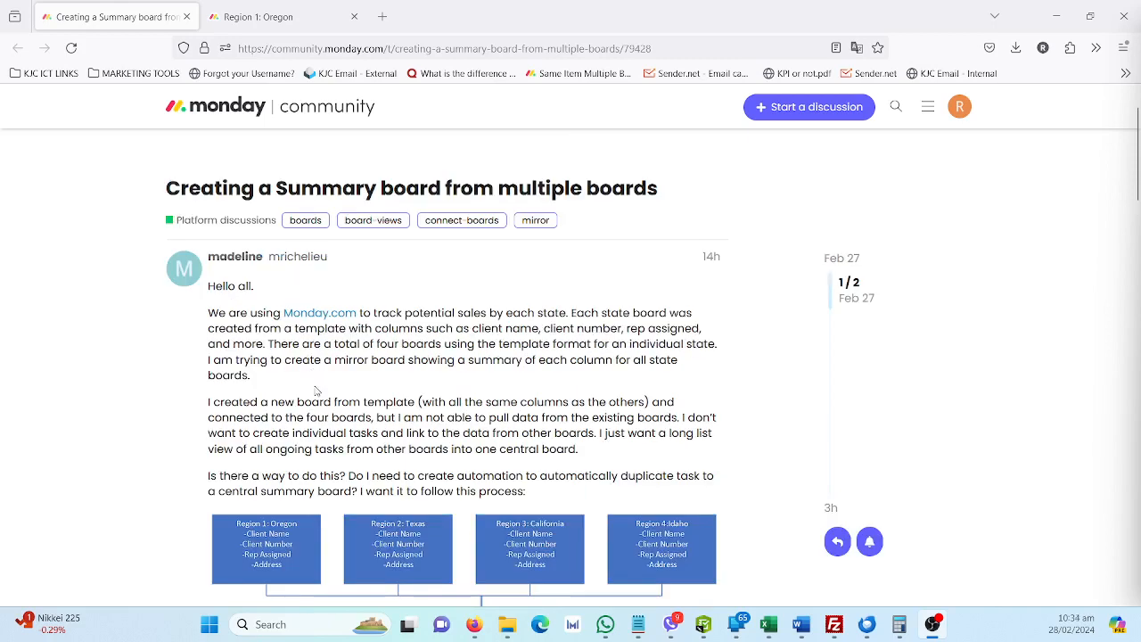
{"action": "scroll", "coordinate": [351, 412], "scroll_direction": "down", "scroll_amount": 2}
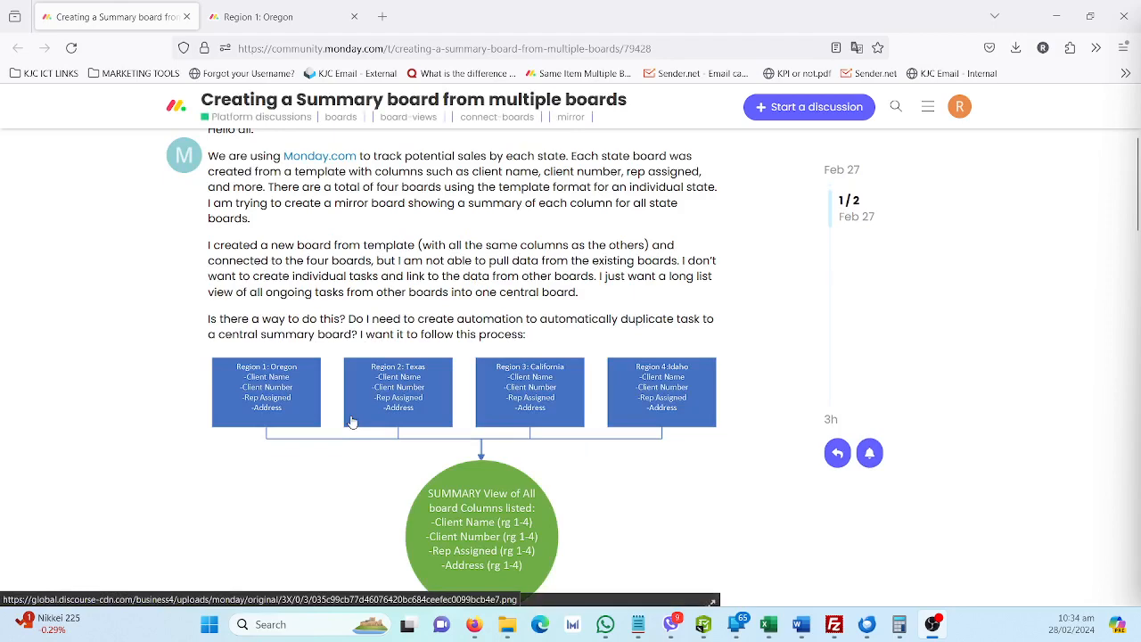
{"action": "scroll", "coordinate": [352, 422], "scroll_direction": "up", "scroll_amount": 1}
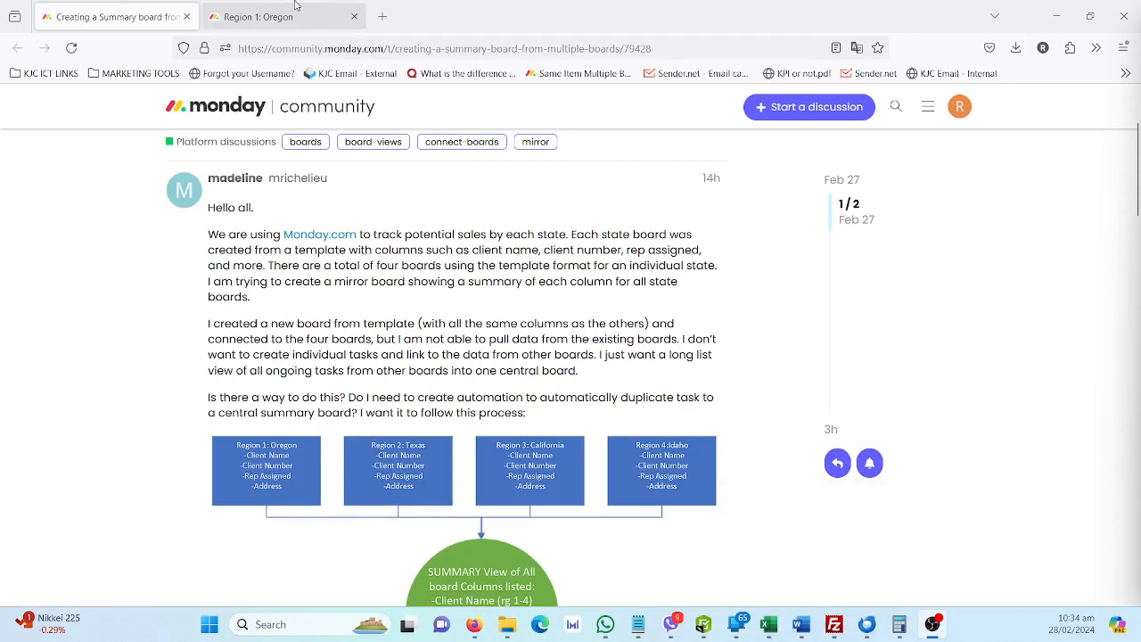
Look over the Region 1: Oregon and Summary (All Regions) boards against the forum request, ending on Region 1: Oregon
{"action": "left_click", "coordinate": [269, 18]}
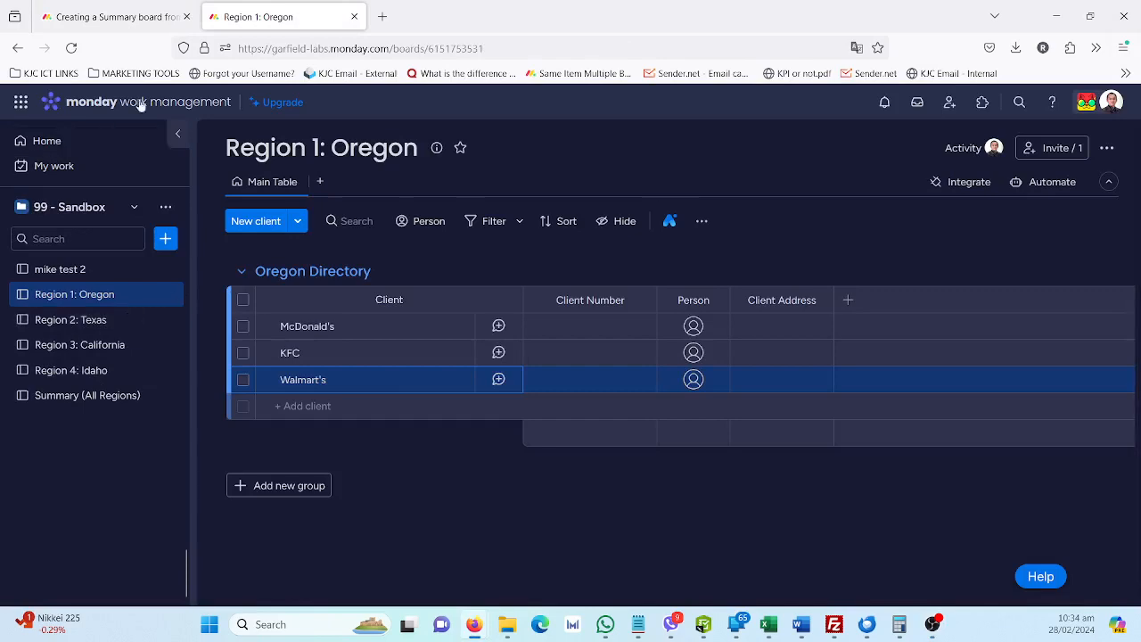
{"action": "left_click", "coordinate": [153, 16]}
{"action": "left_click", "coordinate": [268, 16]}
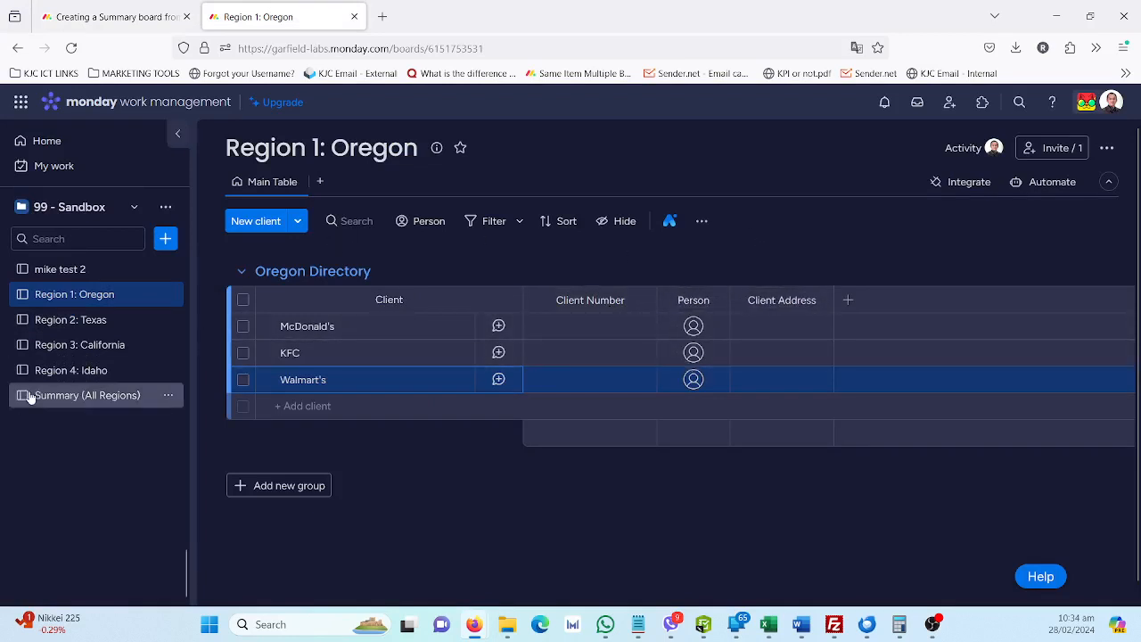
{"action": "left_click", "coordinate": [63, 392]}
{"action": "left_click", "coordinate": [92, 296]}
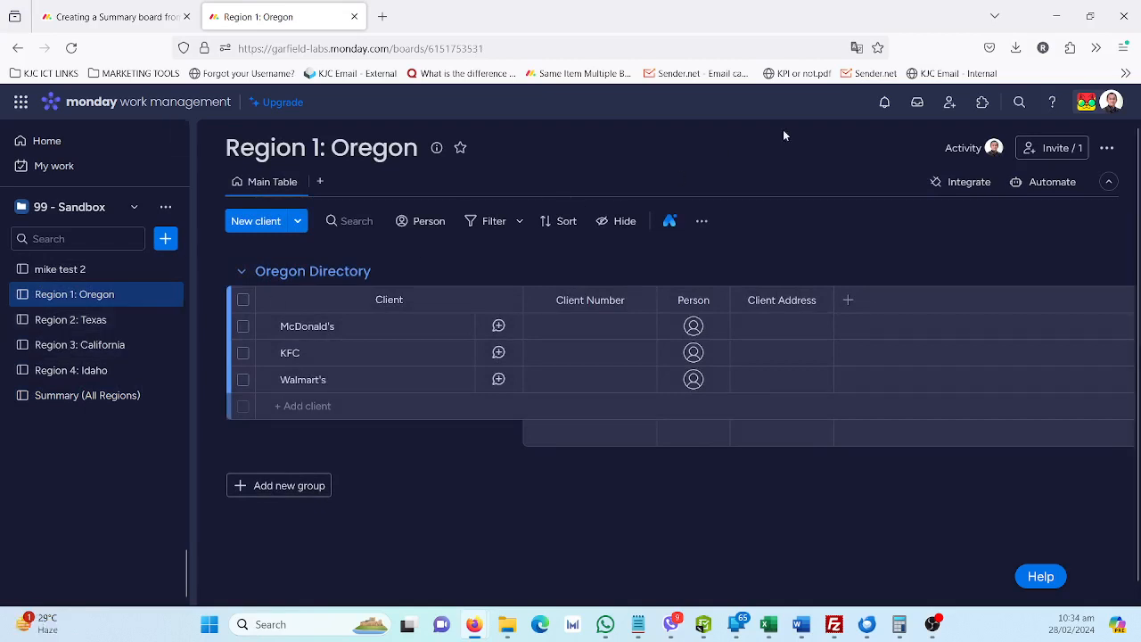
Search the app marketplace for "same item" and view the Same Item Multiple Boards page before returning to the board
{"action": "left_click", "coordinate": [982, 104]}
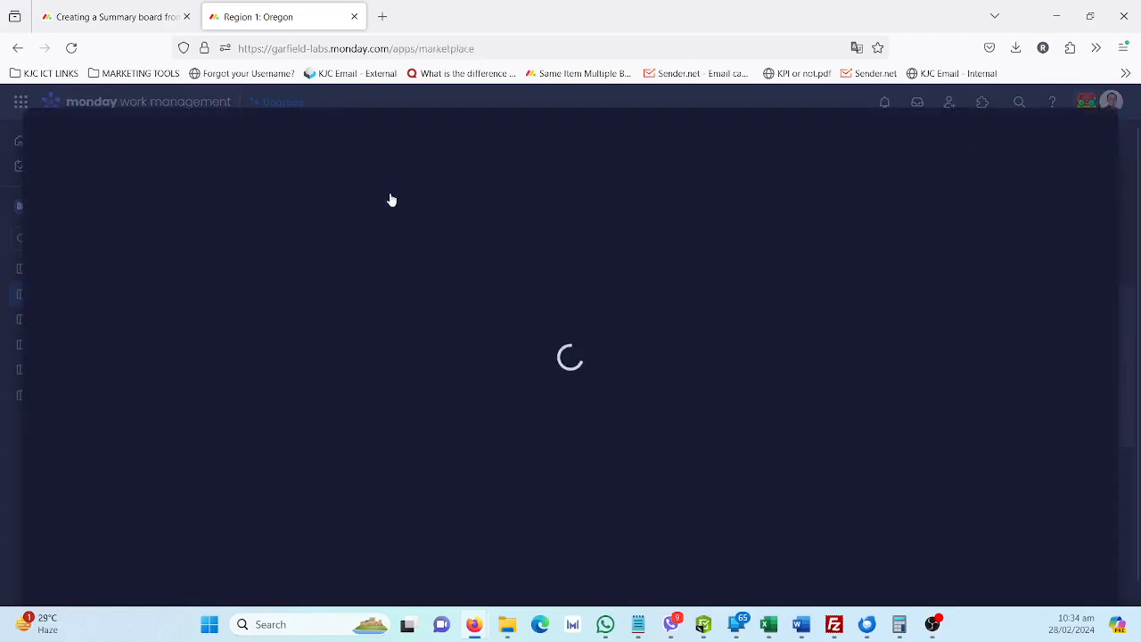
{"action": "left_click", "coordinate": [437, 134]}
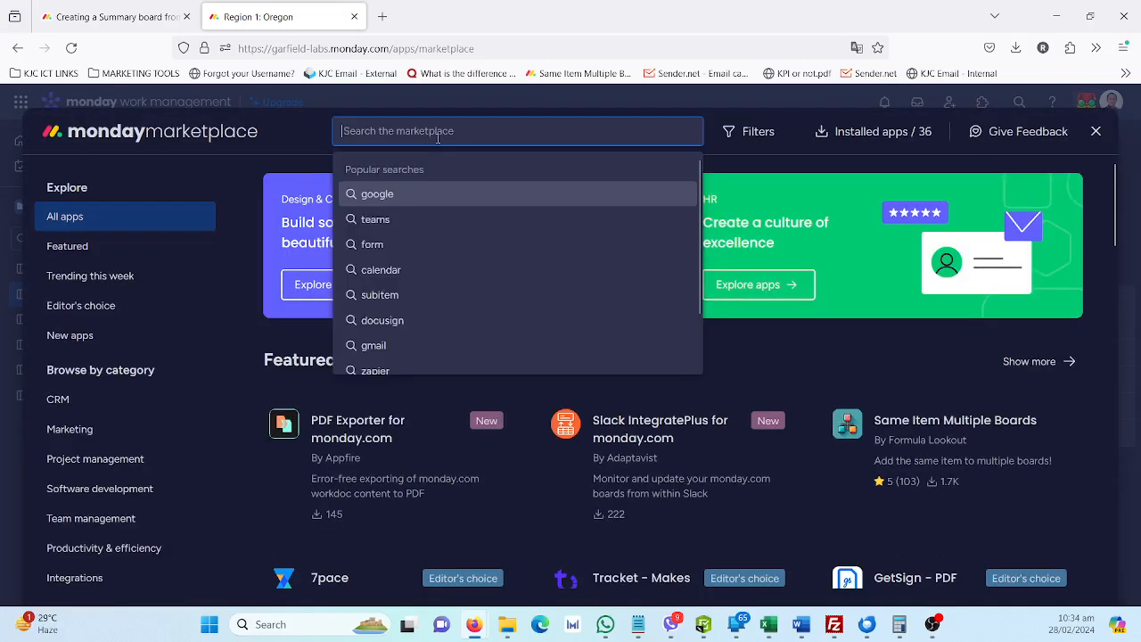
{"action": "type", "text": "same item"}
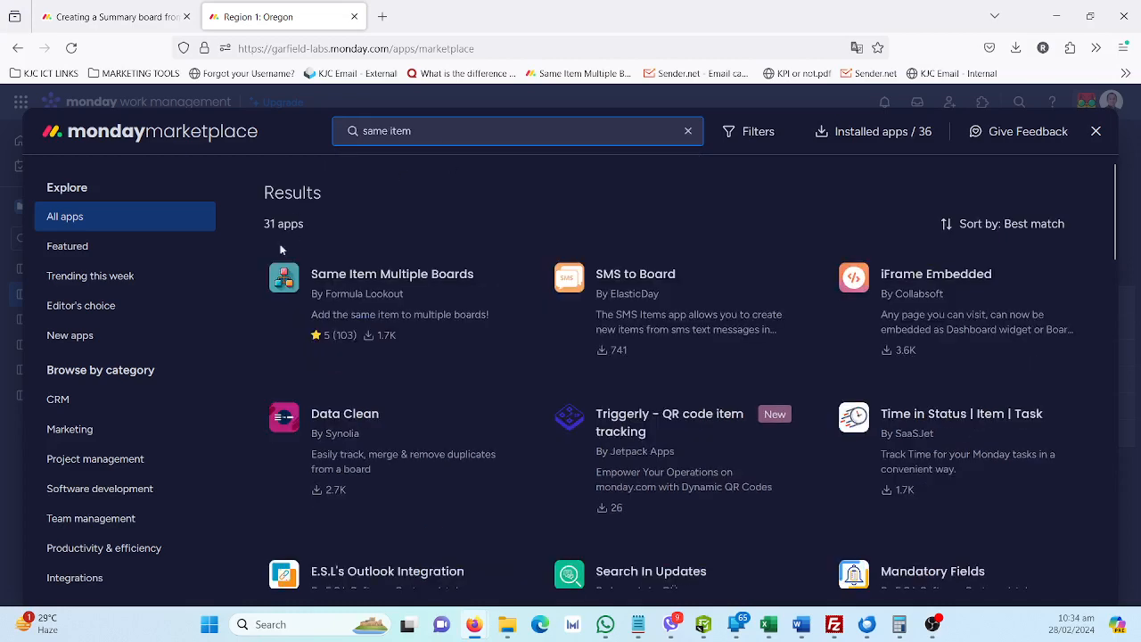
{"action": "left_click", "coordinate": [349, 303]}
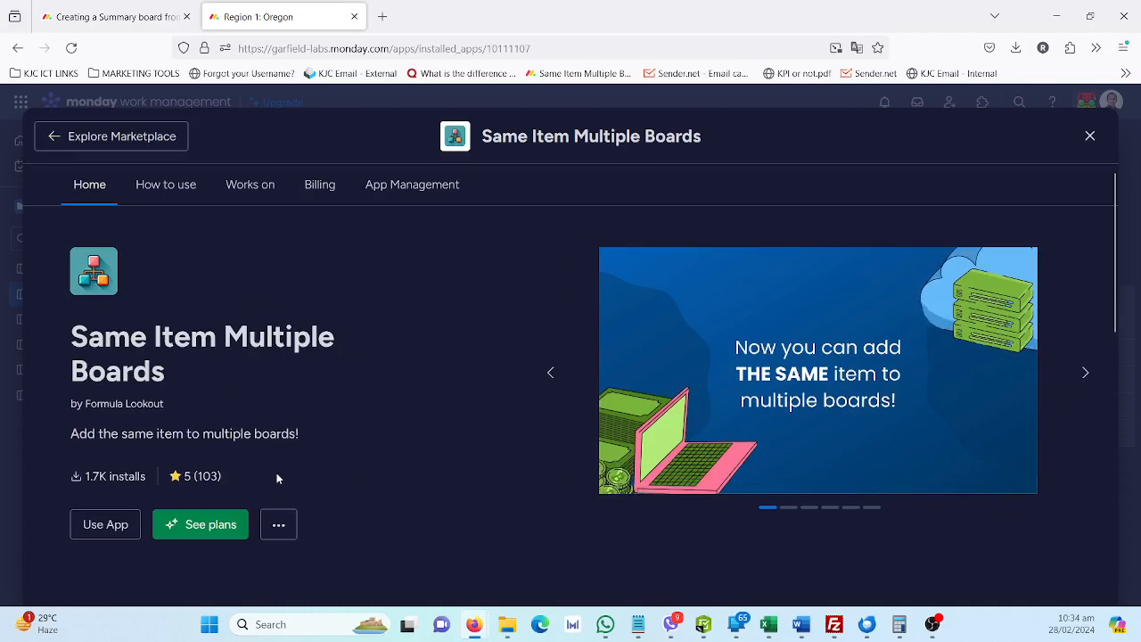
{"action": "left_click", "coordinate": [1089, 137]}
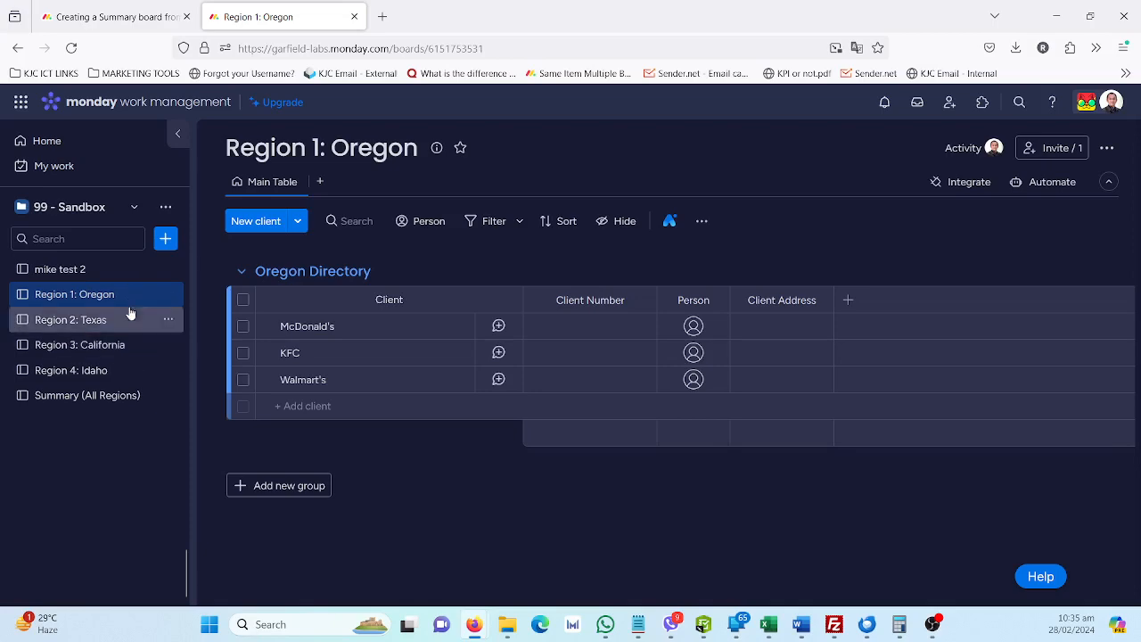
Revisit the forum post, check the Summary (All Regions) board's contents, and return to the Region 1: Oregon board
{"action": "left_click", "coordinate": [150, 16]}
{"action": "left_click", "coordinate": [267, 14]}
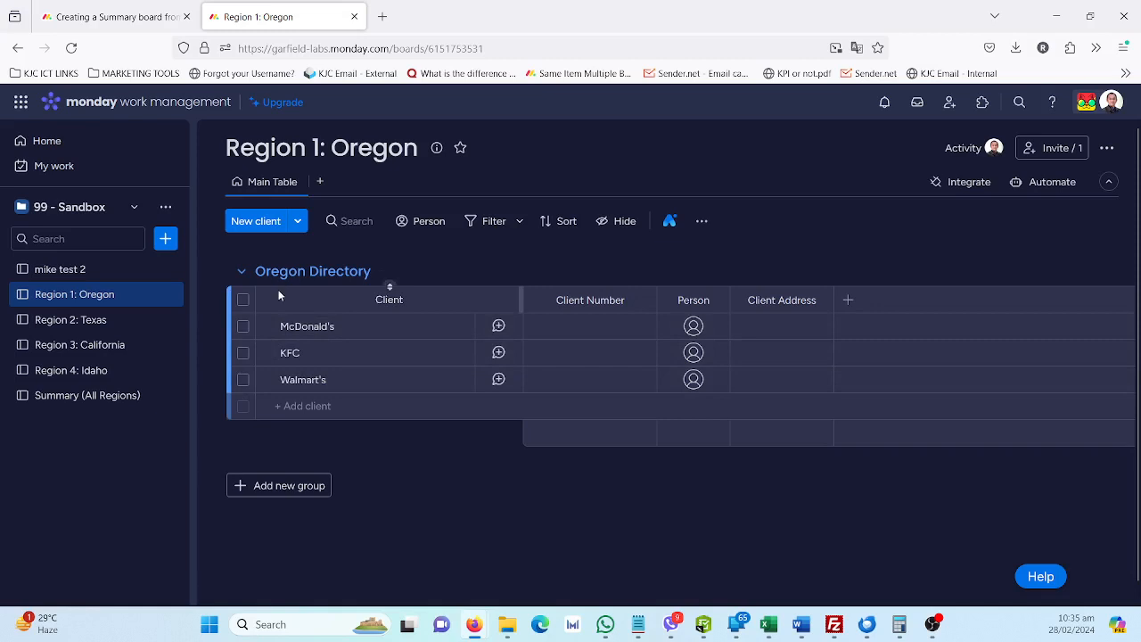
{"action": "left_click", "coordinate": [118, 397]}
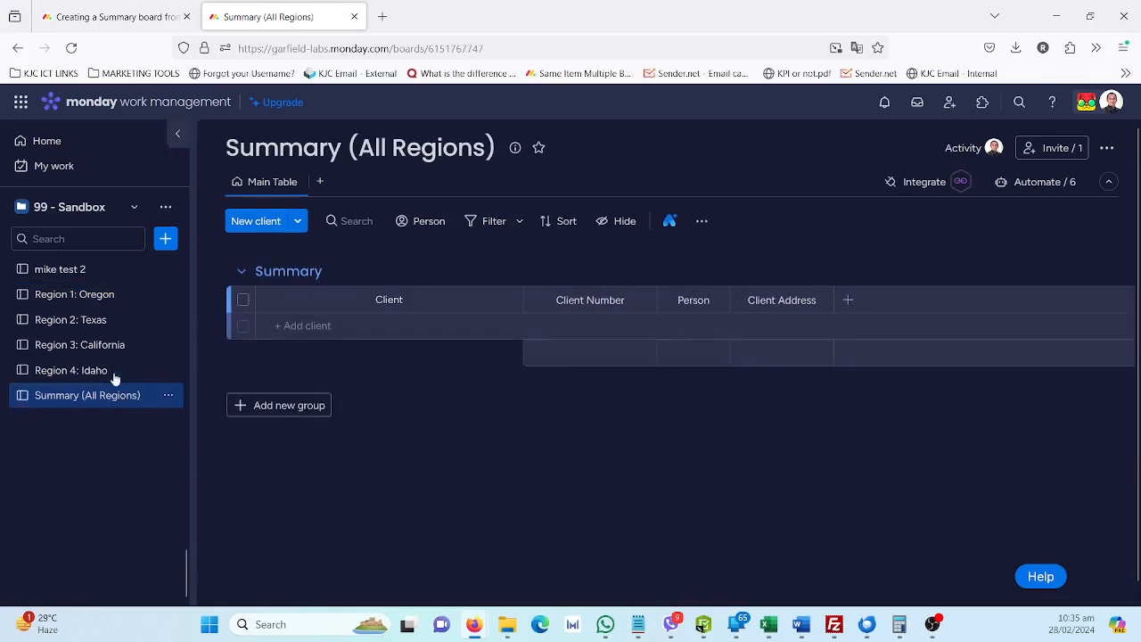
{"action": "left_click", "coordinate": [108, 304]}
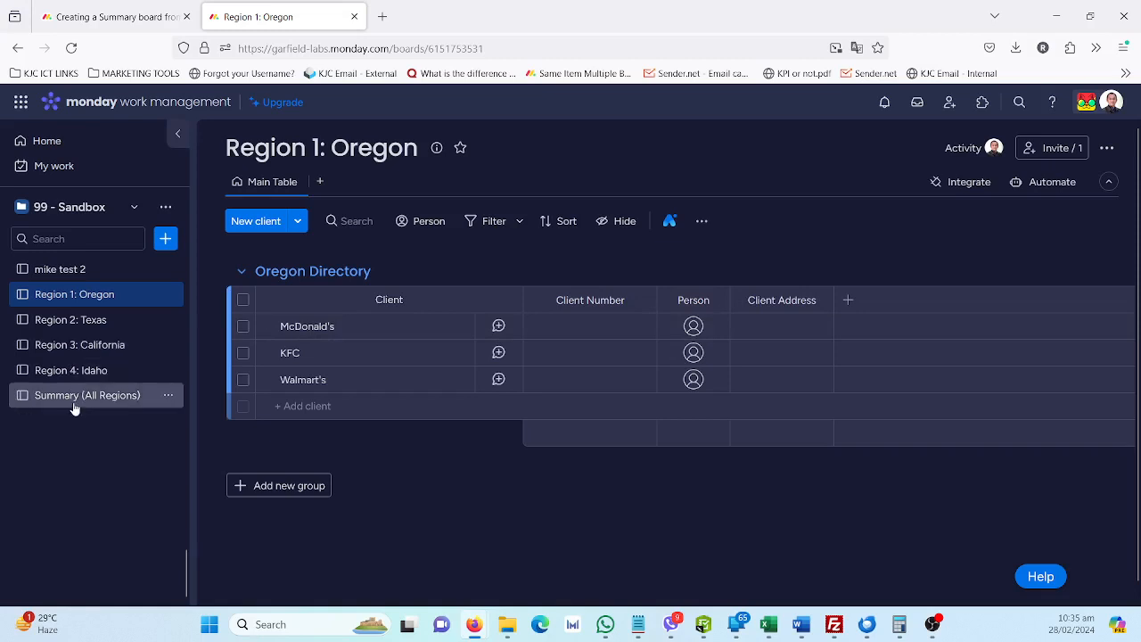
Add all Oregon Directory clients to the Summary group of the Summary (All Regions) board using the Same Item Multiple Boards app
{"action": "left_click", "coordinate": [244, 301]}
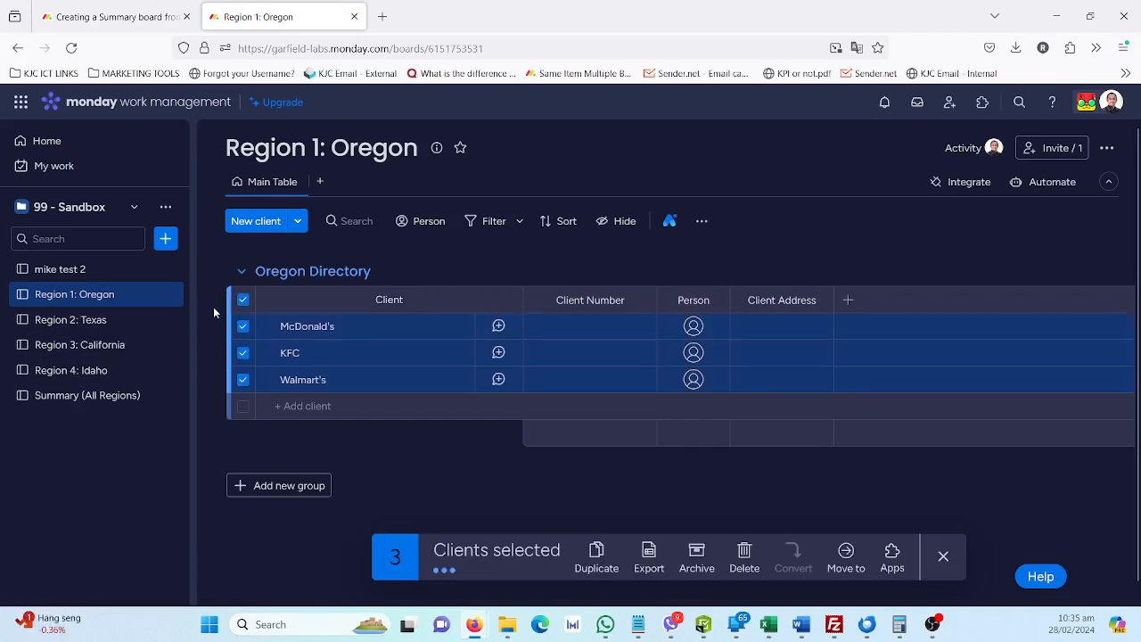
{"action": "left_click", "coordinate": [893, 556]}
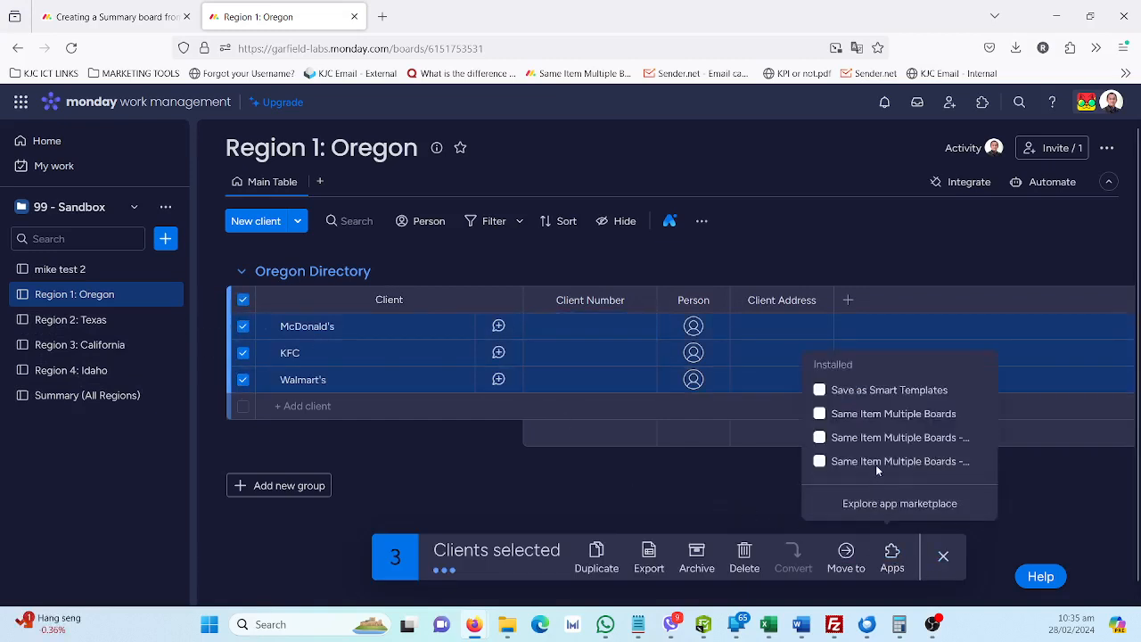
{"action": "left_click", "coordinate": [893, 415]}
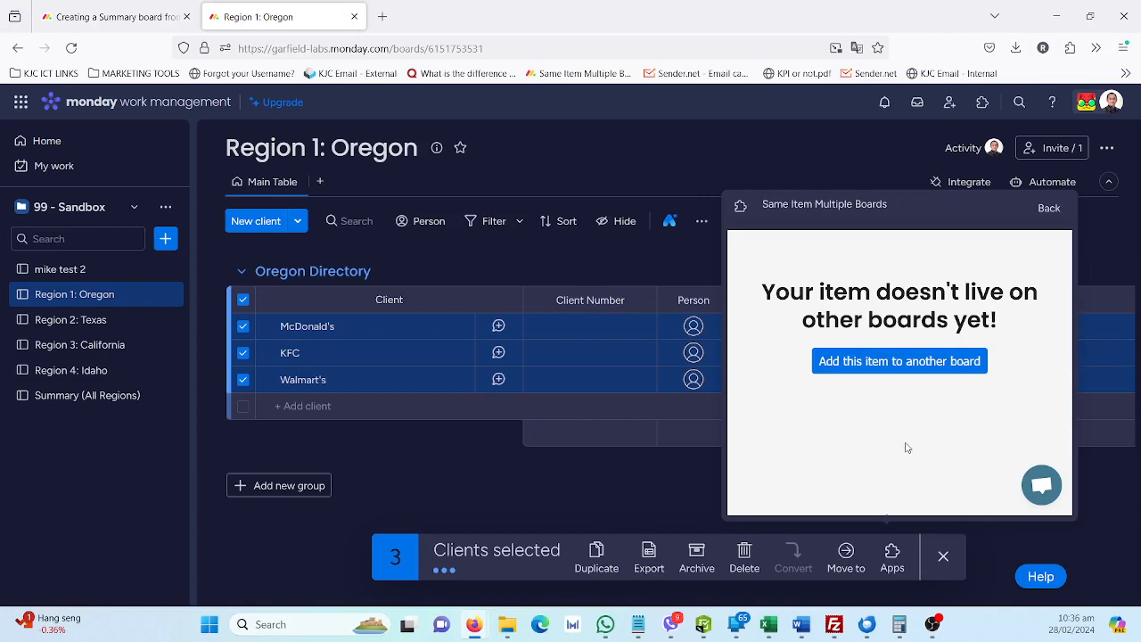
{"action": "left_click", "coordinate": [885, 363]}
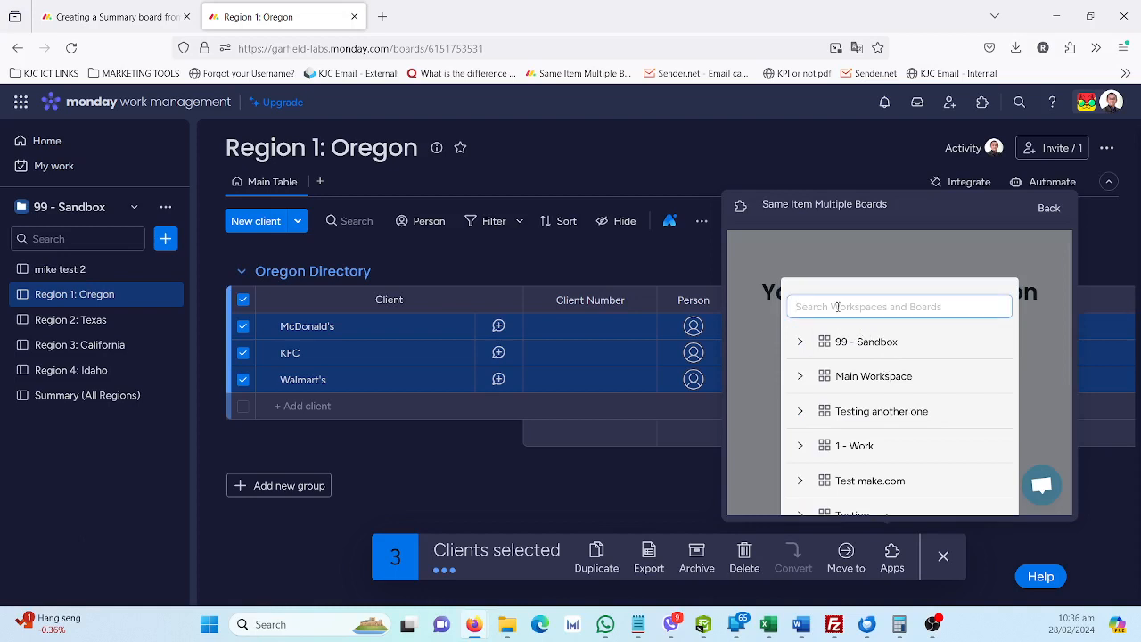
{"action": "type", "text": "summa"}
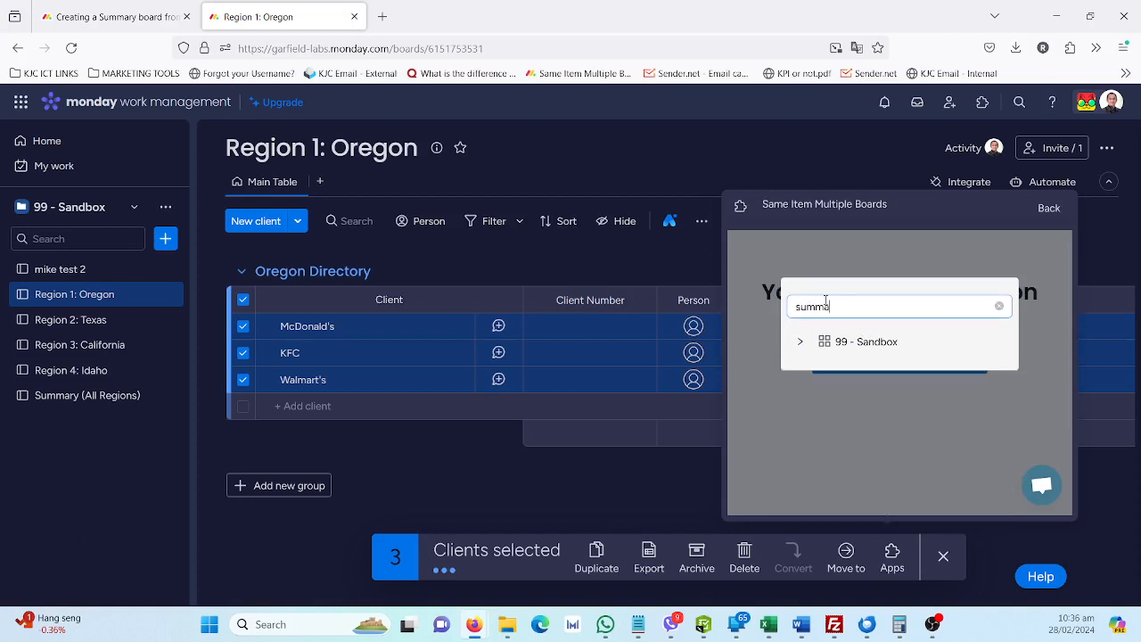
{"action": "left_click", "coordinate": [800, 341]}
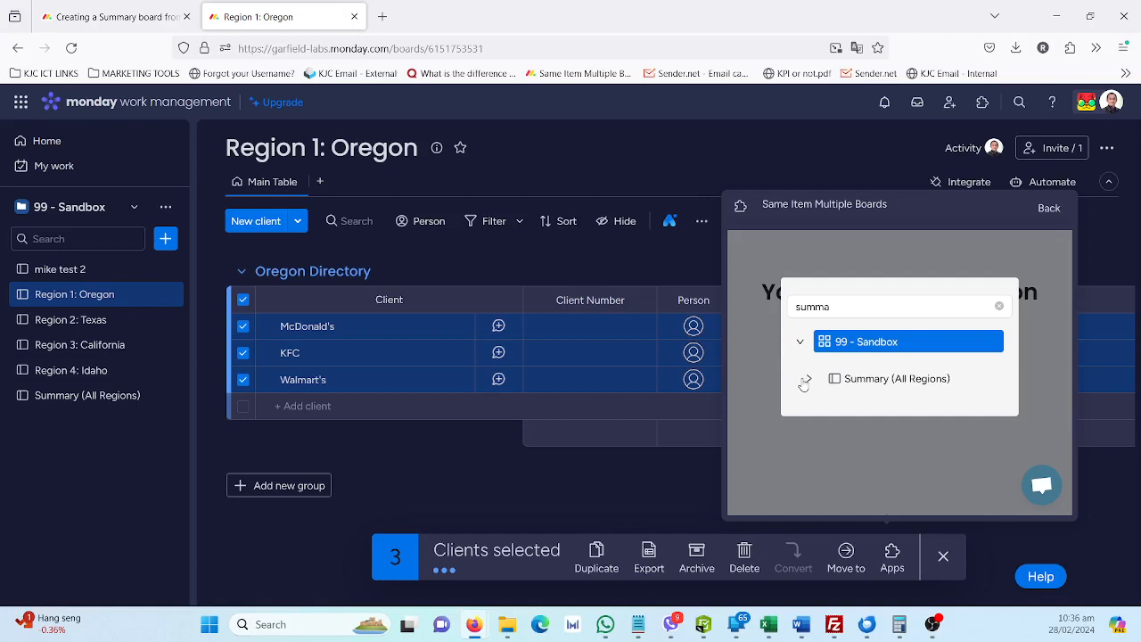
{"action": "left_click", "coordinate": [805, 379]}
{"action": "left_click", "coordinate": [851, 412]}
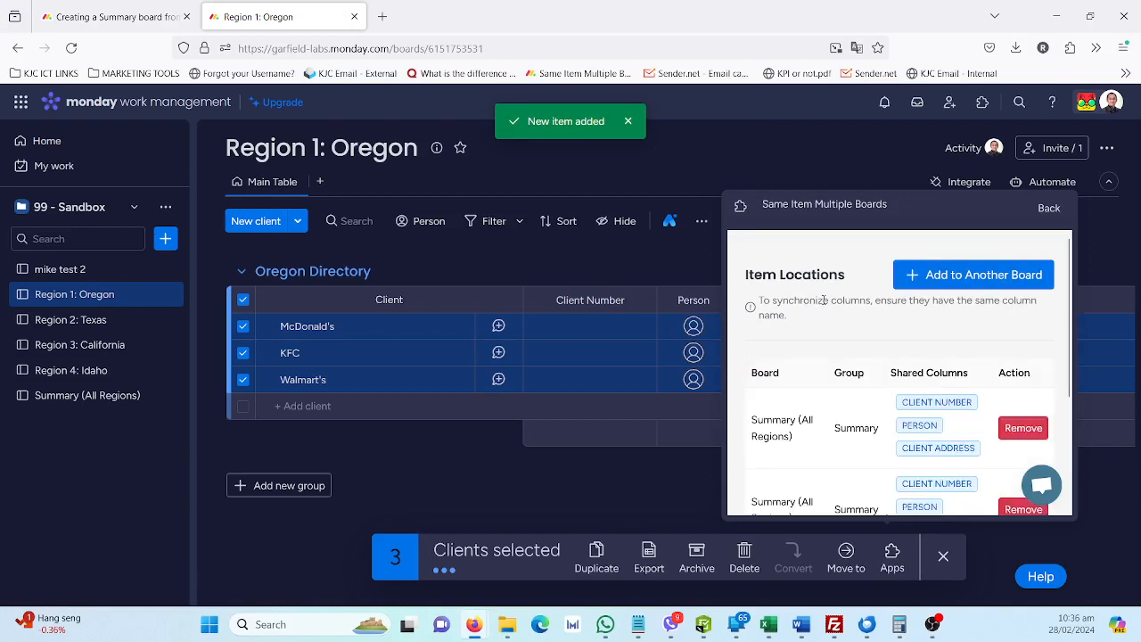
Examine the item locations and shared columns of the added clients, and check the Summary (All Regions) board
{"action": "scroll", "coordinate": [832, 350], "scroll_direction": "down", "scroll_amount": 3}
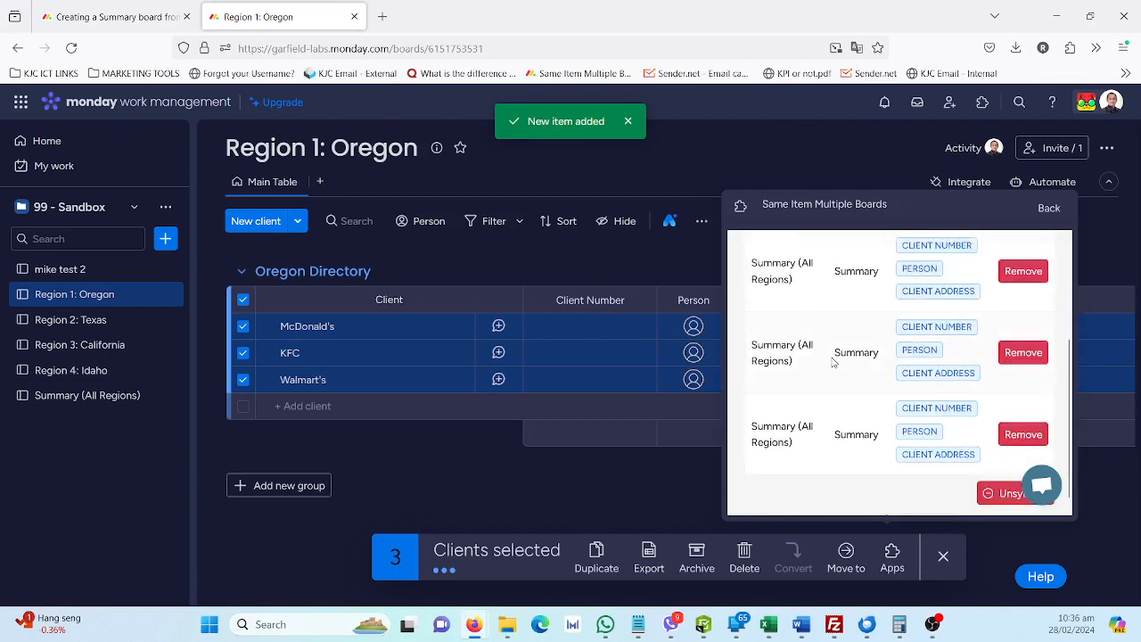
{"action": "scroll", "coordinate": [831, 361], "scroll_direction": "up", "scroll_amount": 2}
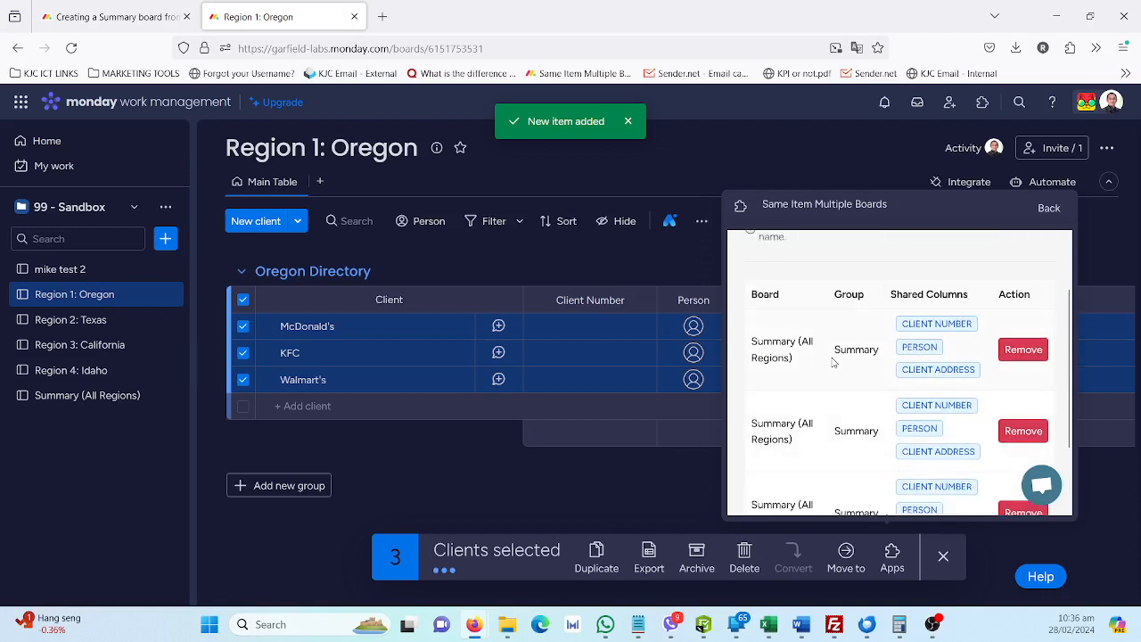
{"action": "scroll", "coordinate": [832, 361], "scroll_direction": "down", "scroll_amount": 2}
{"action": "scroll", "coordinate": [832, 361], "scroll_direction": "up", "scroll_amount": 2}
{"action": "scroll", "coordinate": [833, 361], "scroll_direction": "down", "scroll_amount": 2}
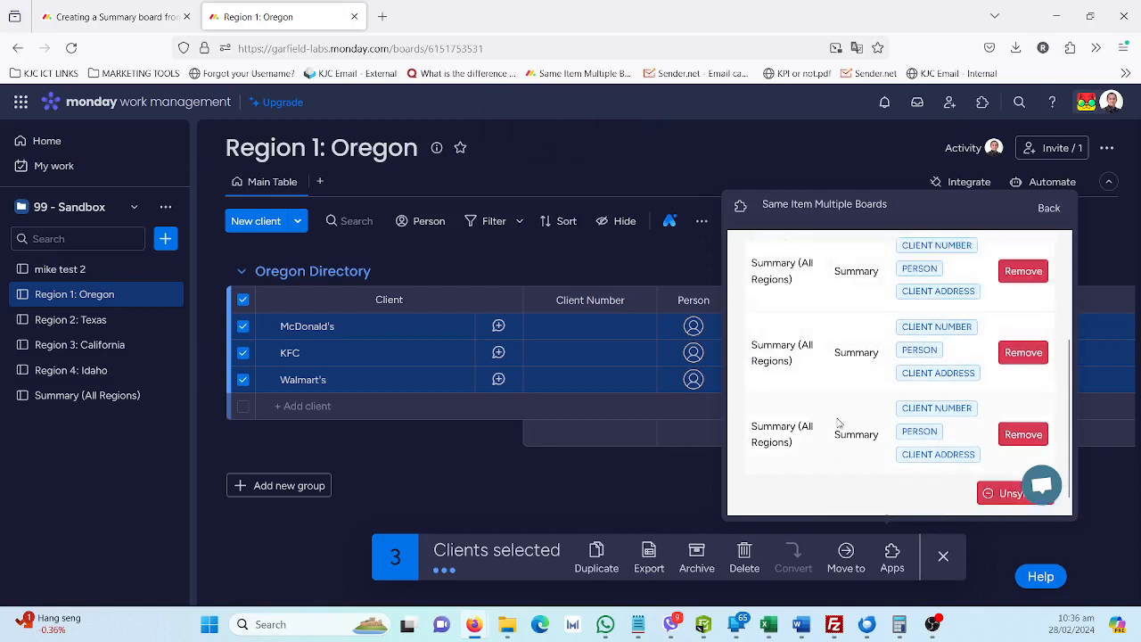
{"action": "scroll", "coordinate": [836, 419], "scroll_direction": "up", "scroll_amount": 2}
{"action": "scroll", "coordinate": [878, 373], "scroll_direction": "down", "scroll_amount": 2}
{"action": "scroll", "coordinate": [818, 364], "scroll_direction": "up", "scroll_amount": 4}
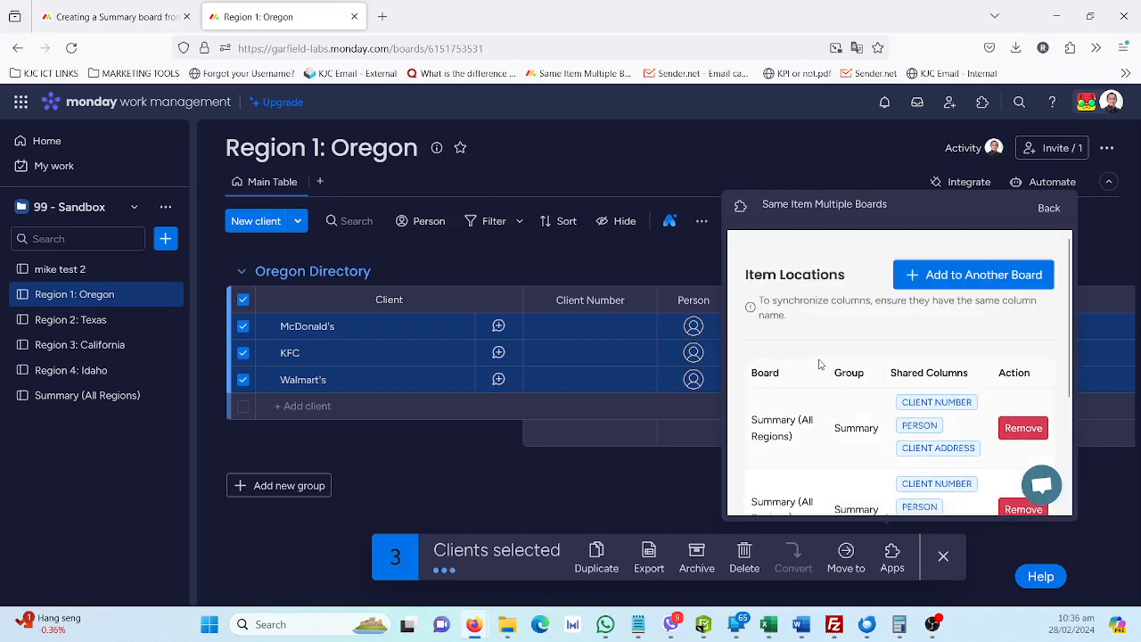
{"action": "scroll", "coordinate": [849, 342], "scroll_direction": "down", "scroll_amount": 3}
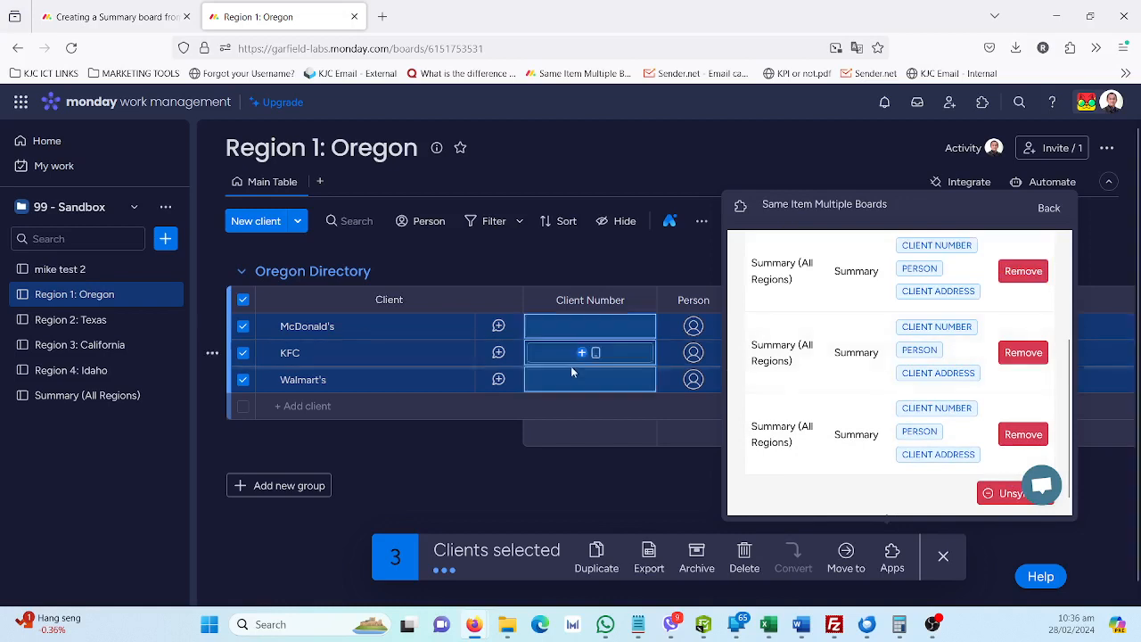
{"action": "left_click", "coordinate": [77, 396]}
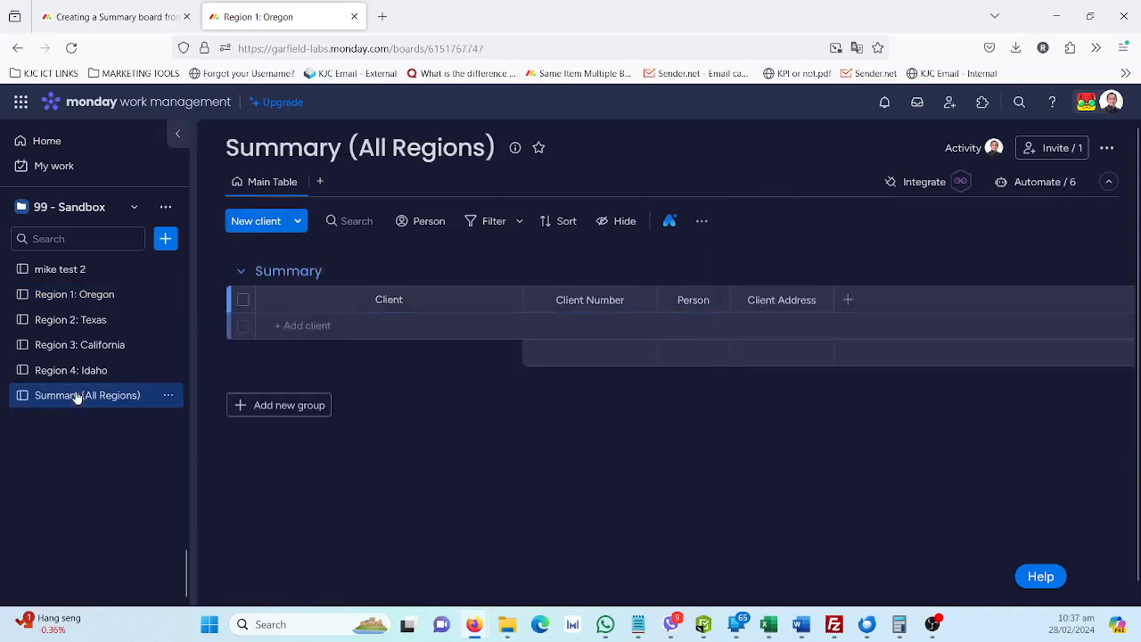
On the Region 1: Oregon board, enter a client number for each of McDonald's, KFC and Walmart's
{"action": "left_click", "coordinate": [105, 298]}
{"action": "left_click", "coordinate": [608, 325]}
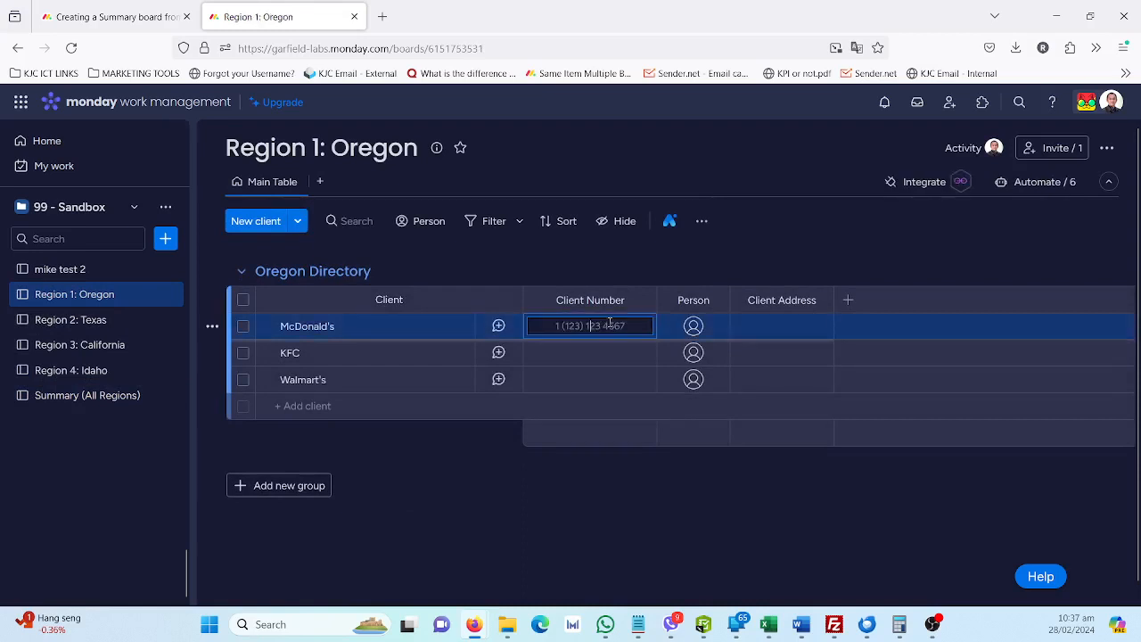
{"action": "type", "text": "123213"}
{"action": "left_click", "coordinate": [585, 353]}
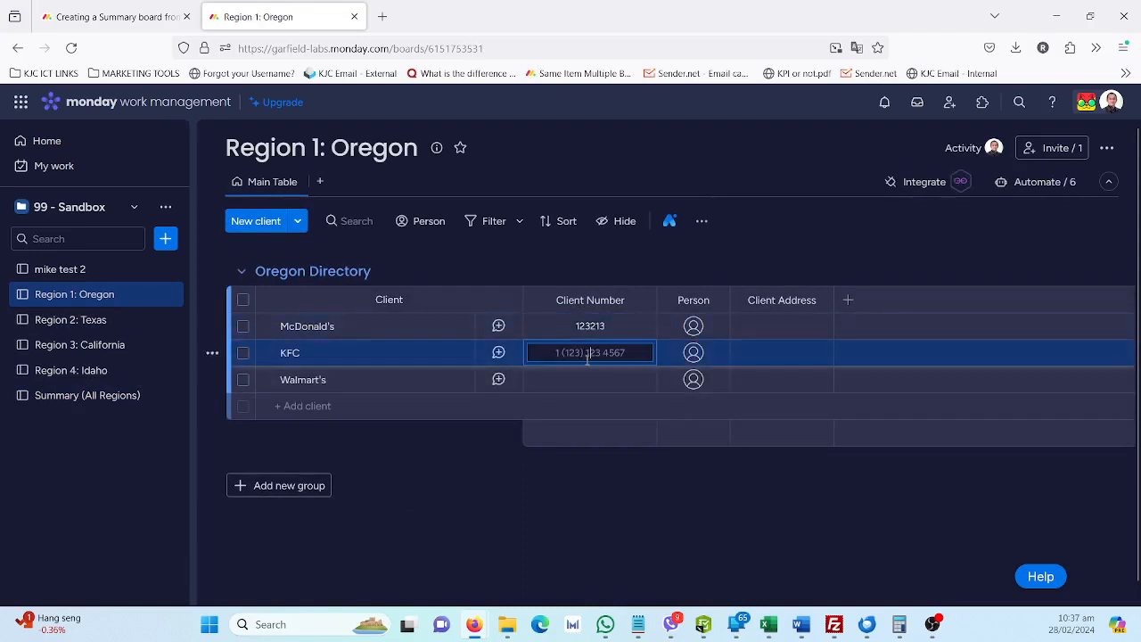
{"action": "type", "text": "324234"}
{"action": "key", "text": "Return"}
{"action": "left_click", "coordinate": [604, 377]}
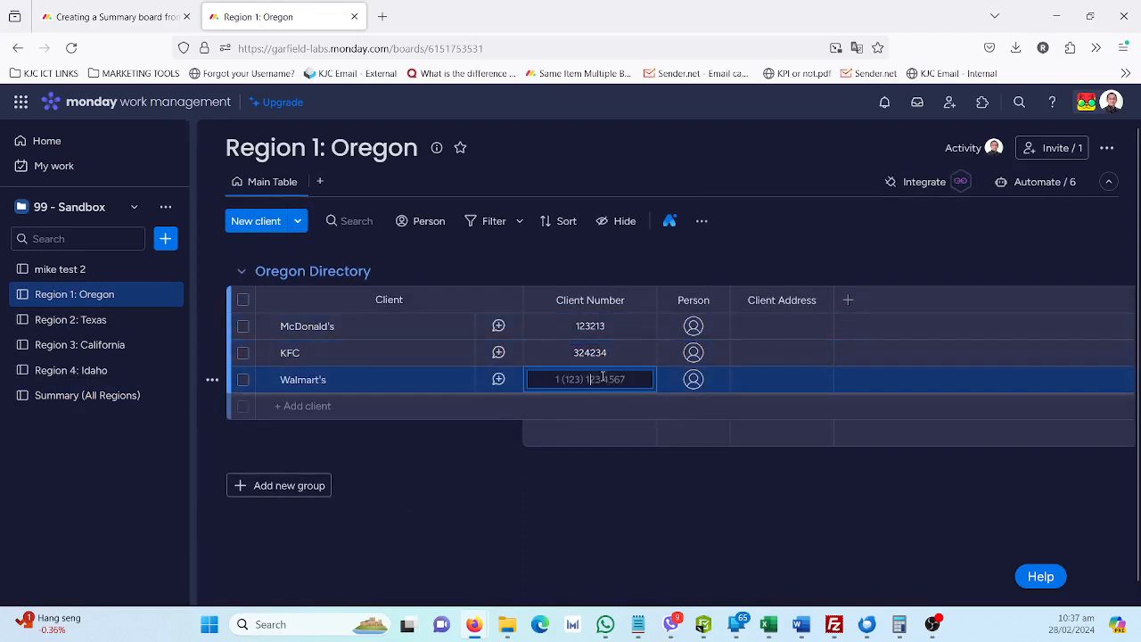
{"action": "type", "text": "345345"}
{"action": "key", "text": "Return"}
Fill in the client address with placeholder text for McDonald's, KFC and Walmart's
{"action": "left_click", "coordinate": [763, 328]}
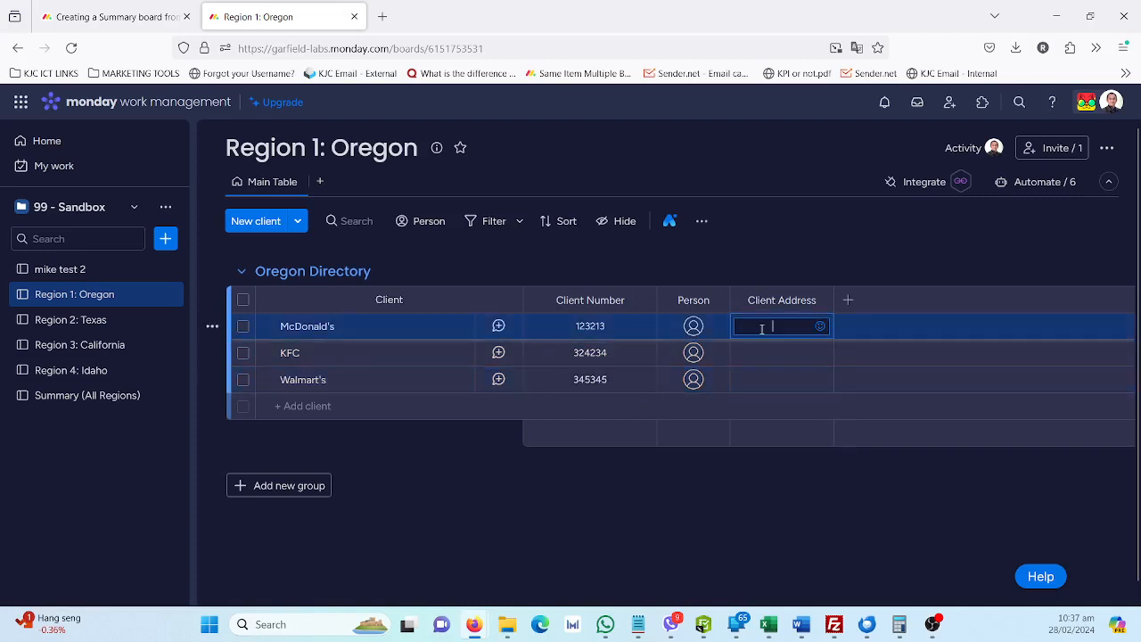
{"action": "type", "text": "ffsdf"}
{"action": "left_click", "coordinate": [774, 353]}
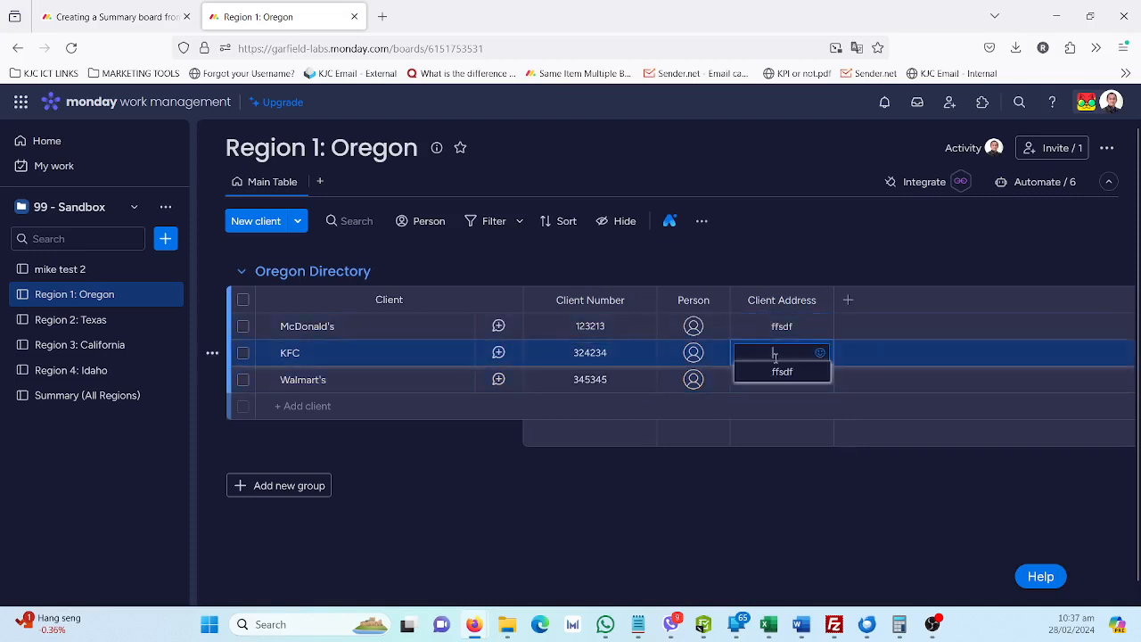
{"action": "type", "text": "sdfdsf"}
{"action": "left_click", "coordinate": [776, 378]}
{"action": "type", "text": "sdfsdf"}
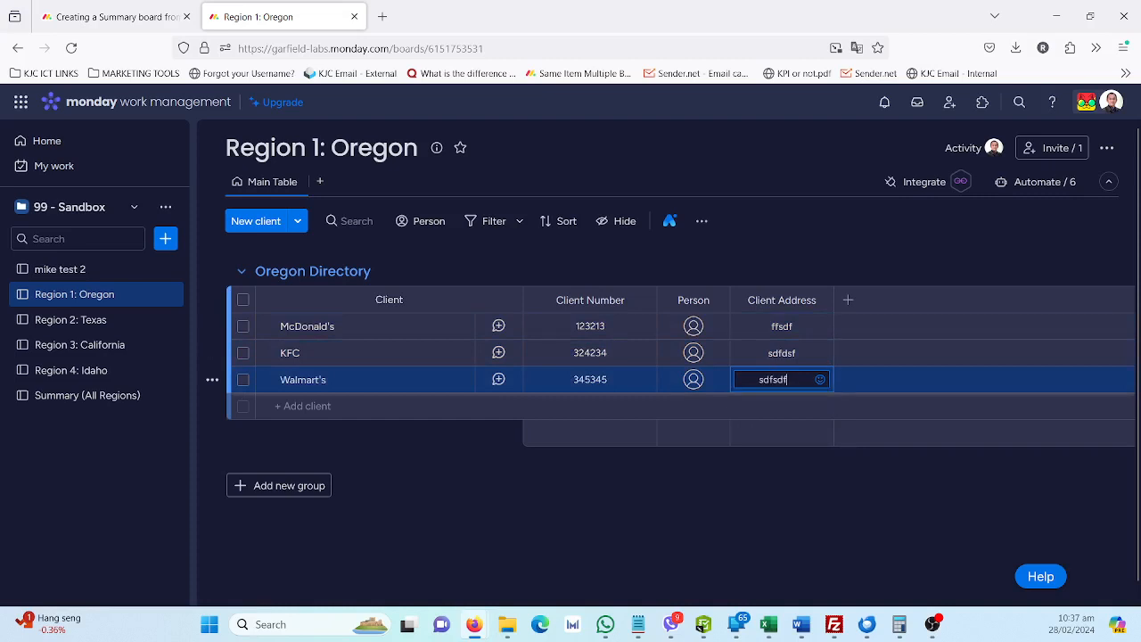
Finish Walmart's client address entry and check the client numbers and addresses on the Summary (All Regions) board
{"action": "left_click", "coordinate": [887, 330]}
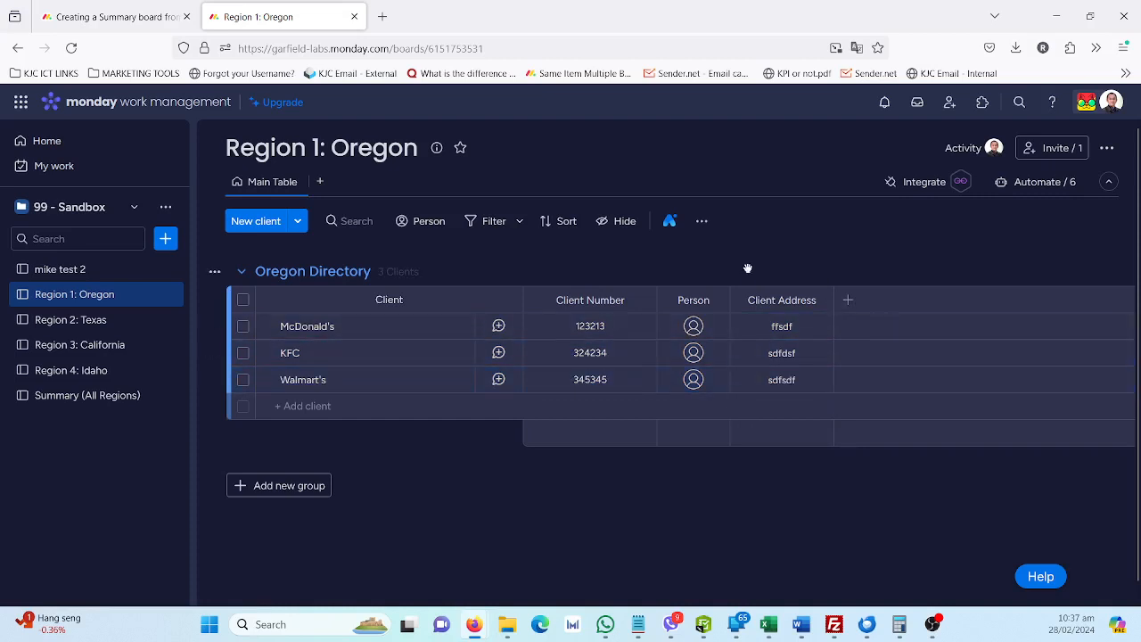
{"action": "left_click", "coordinate": [96, 399]}
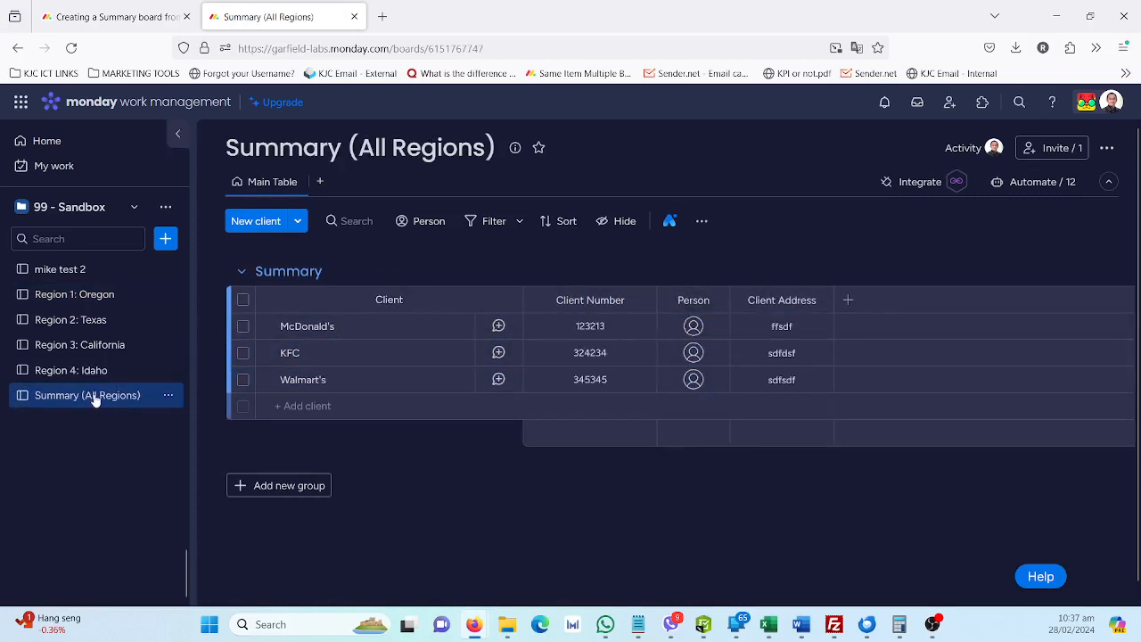
Post the update "updates" on the McDonald's client of the Region 1: Oregon board
{"action": "left_click", "coordinate": [100, 297]}
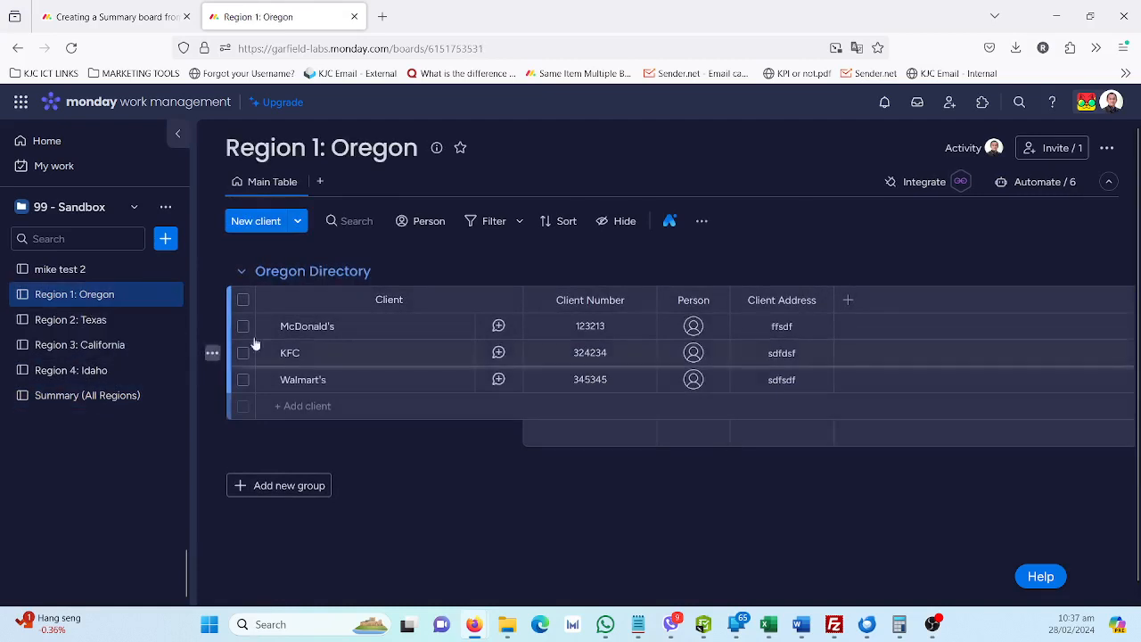
{"action": "left_click", "coordinate": [456, 329]}
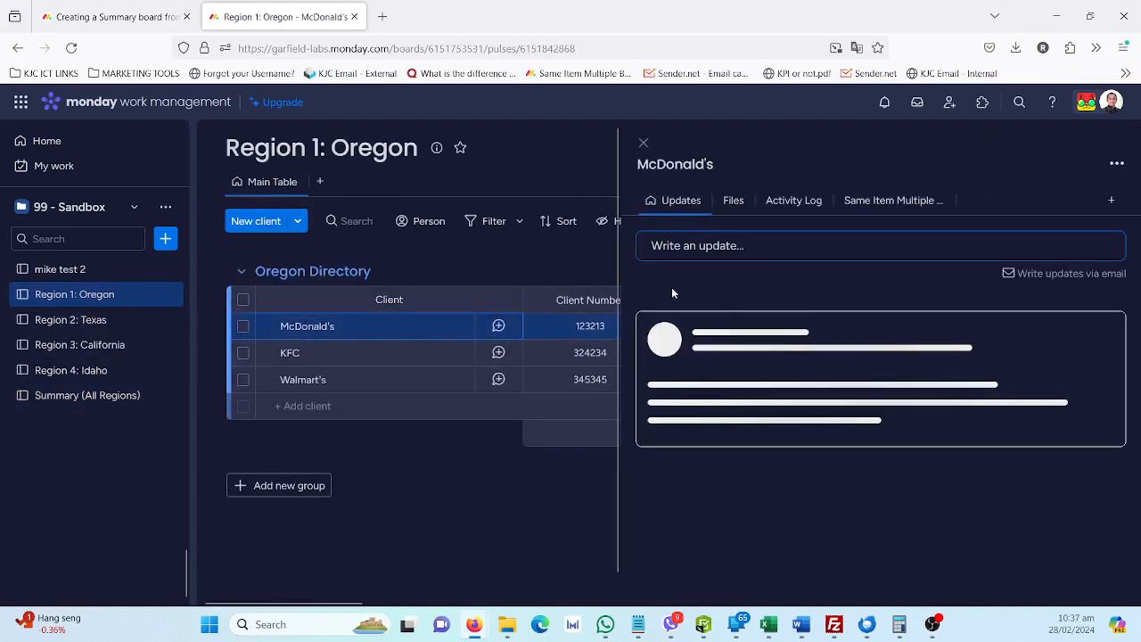
{"action": "left_click", "coordinate": [739, 246]}
{"action": "type", "text": "updates"}
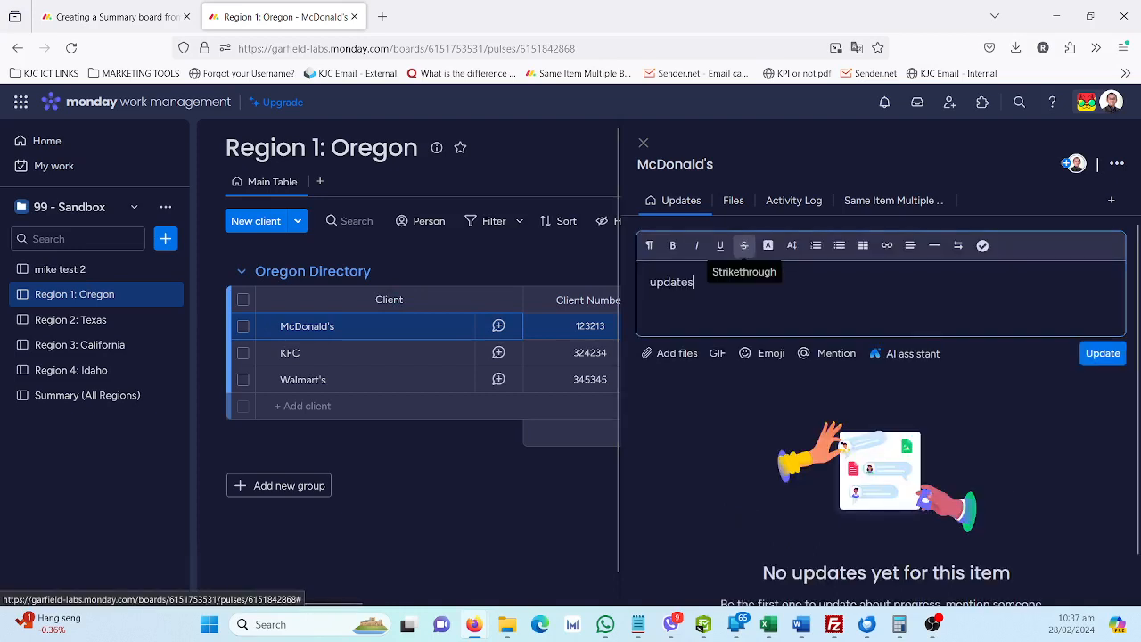
{"action": "key", "text": "Return"}
{"action": "key", "text": "BackSpace"}
{"action": "key", "text": "ctrl+Return"}
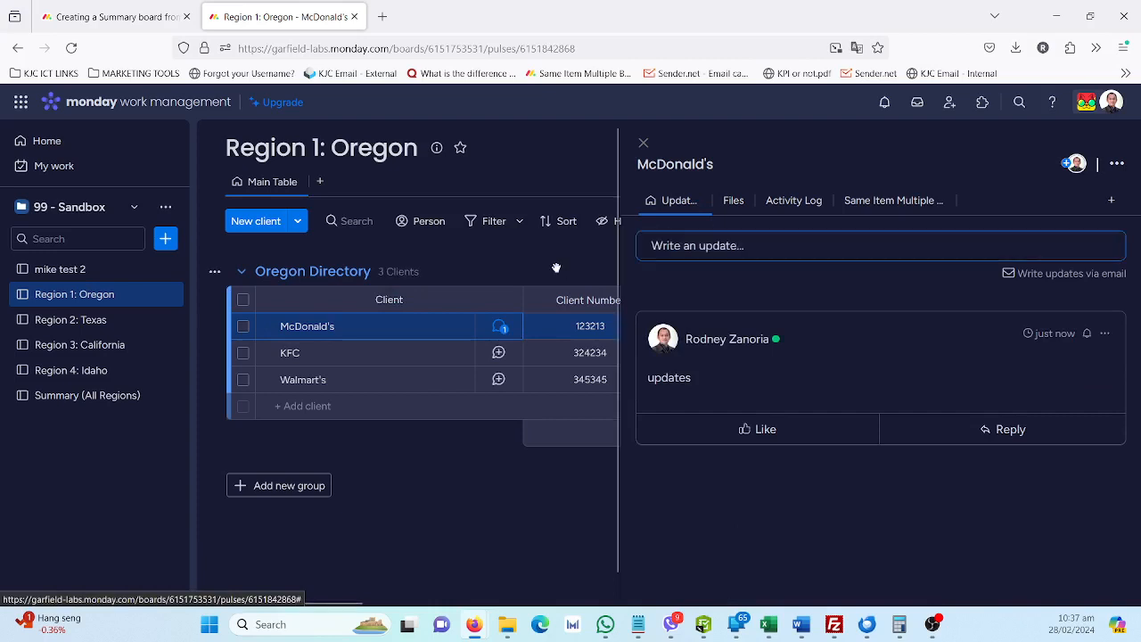
Examine the updates of McDonald's on the Summary (All Regions) board
{"action": "left_click", "coordinate": [127, 399]}
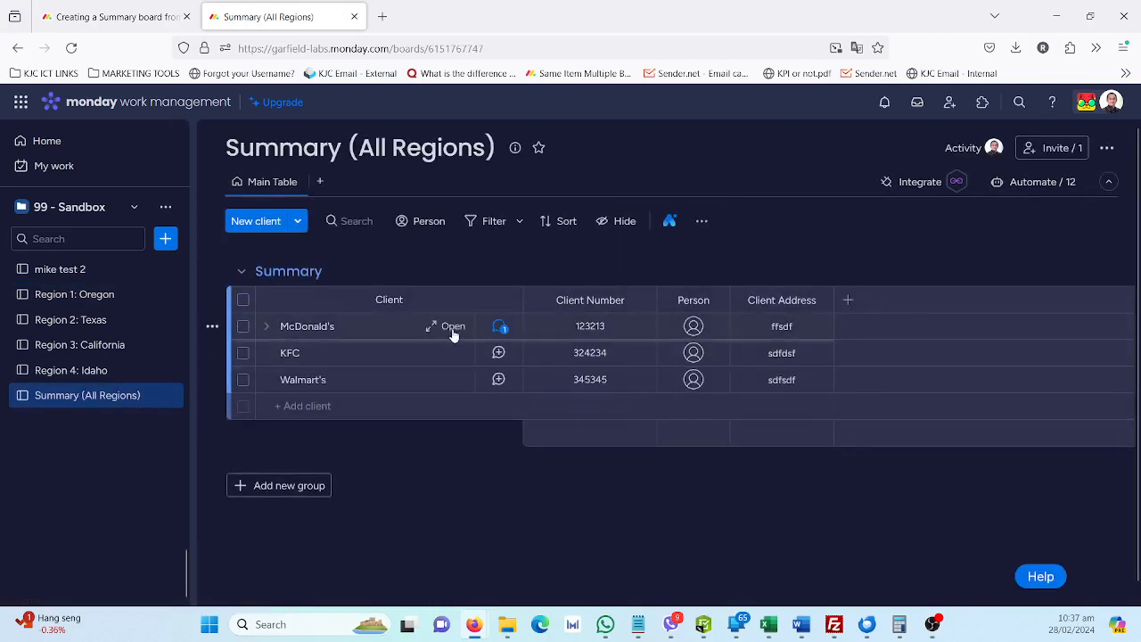
{"action": "left_click", "coordinate": [455, 328]}
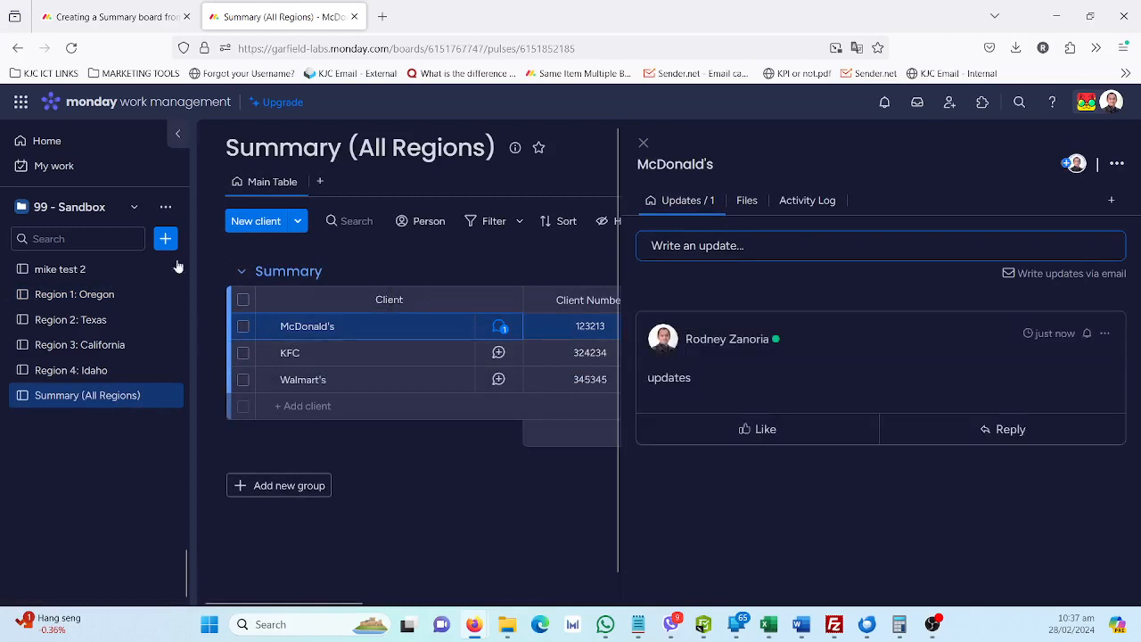
Add two clients, "Not for sycning client" and "Aeropostale", to the Oregon Directory group of the Region 1: Oregon board
{"action": "left_click", "coordinate": [138, 294]}
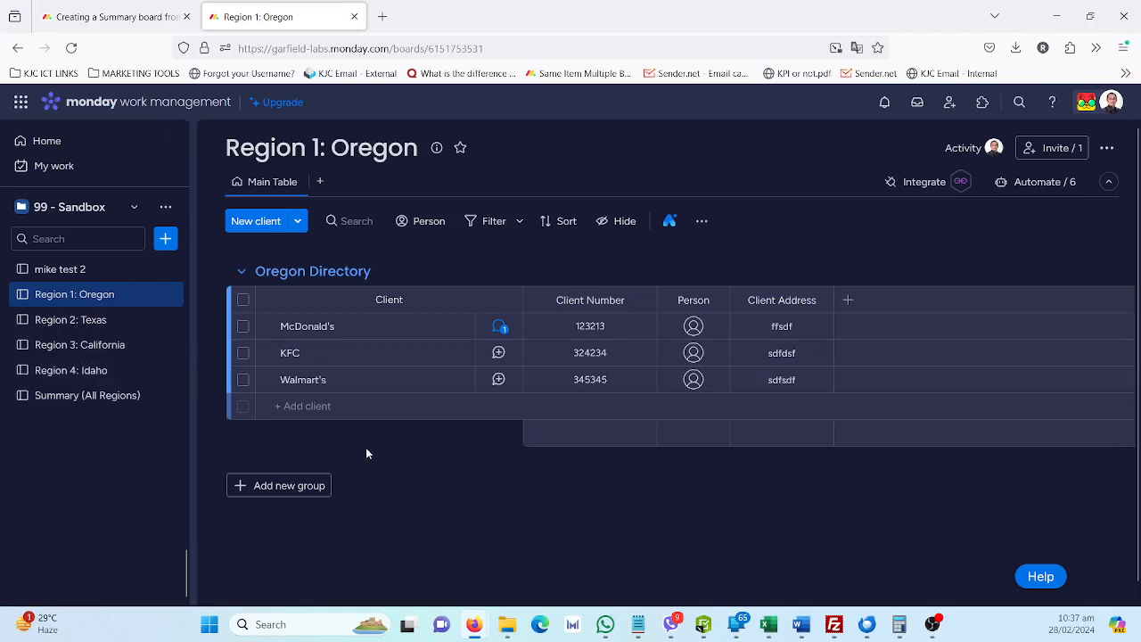
{"action": "left_click", "coordinate": [347, 406]}
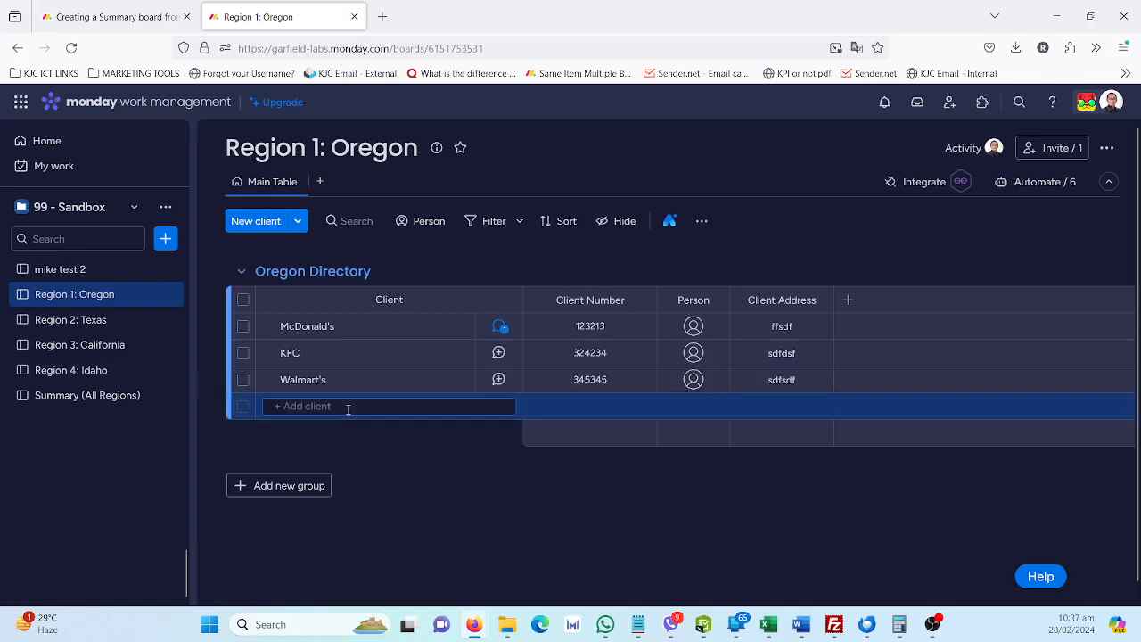
{"action": "type", "text": "N"}
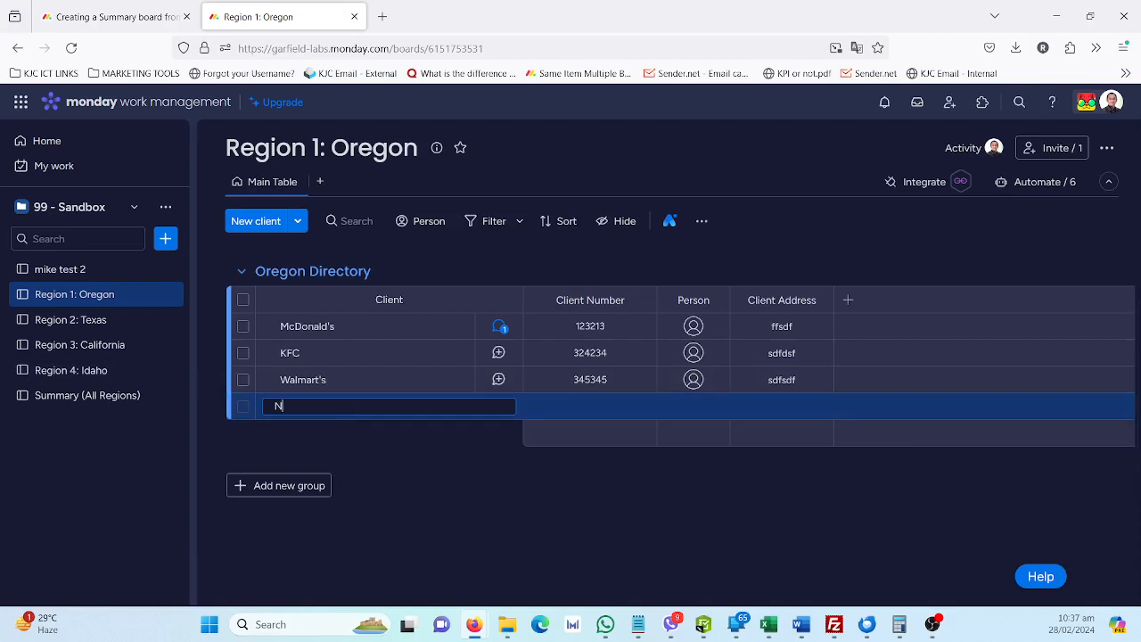
{"action": "type", "text": "ot for sycning client"}
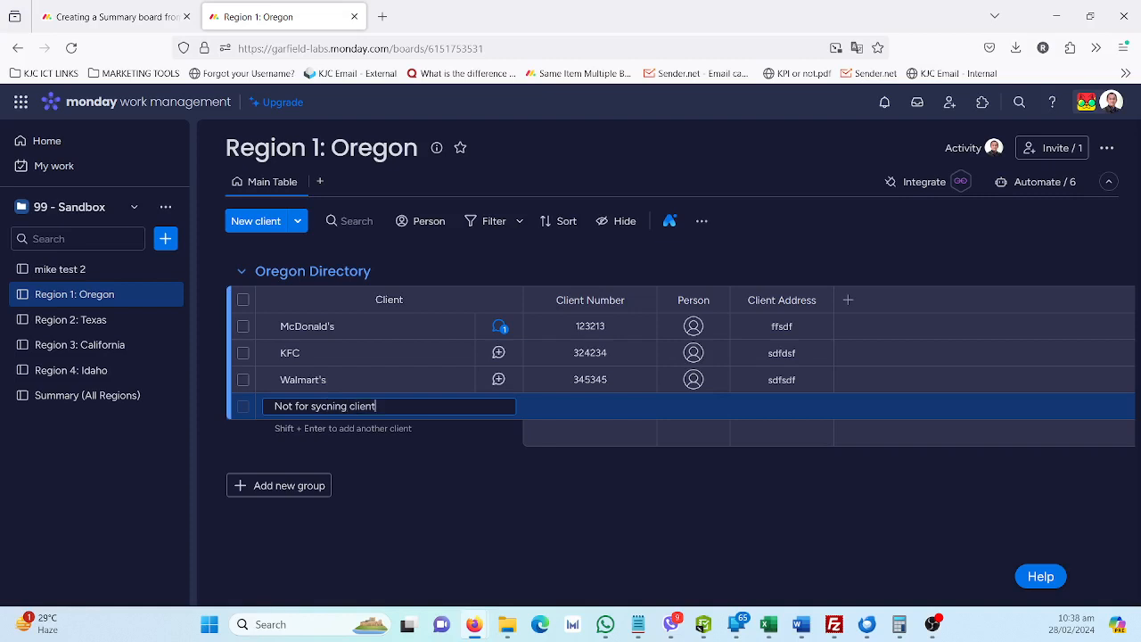
{"action": "key", "text": "Return"}
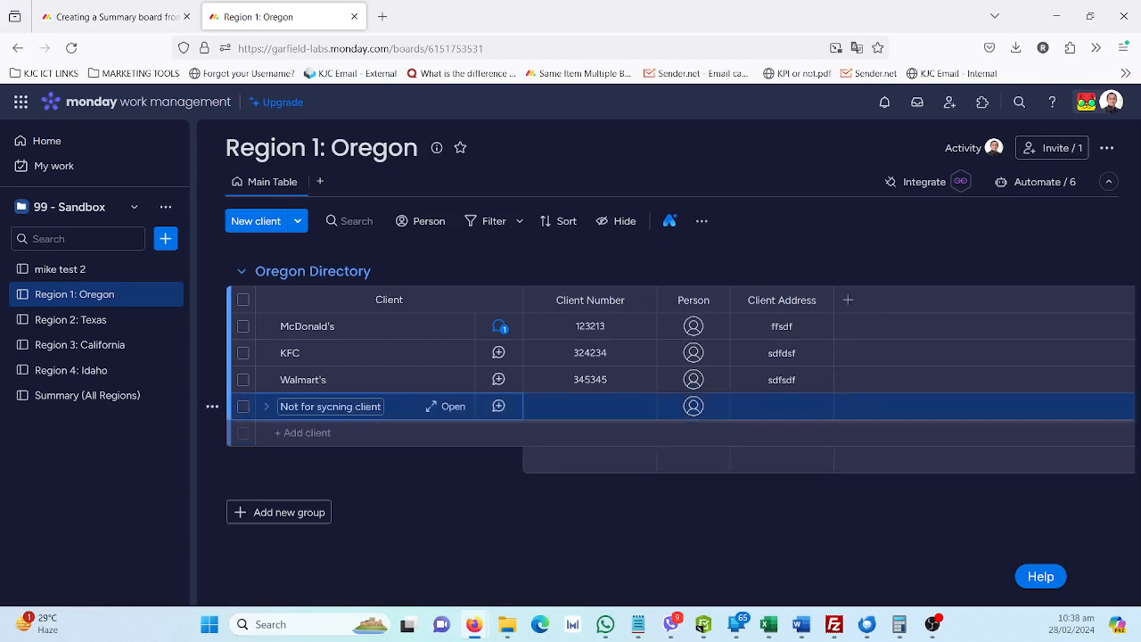
{"action": "left_click", "coordinate": [338, 433]}
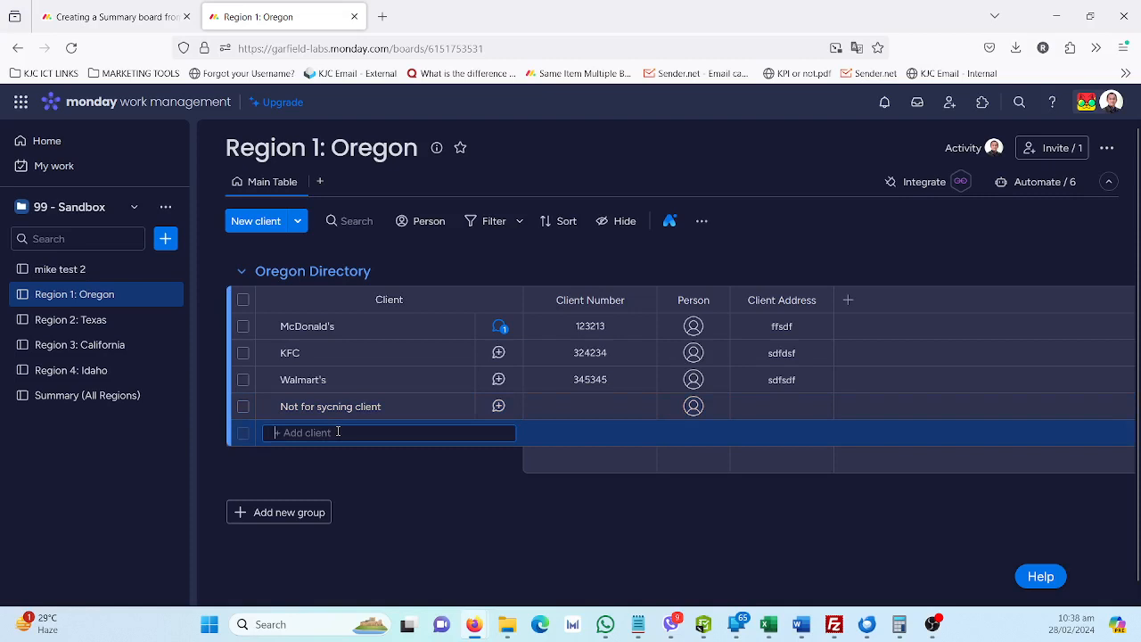
{"action": "type", "text": "Aero"}
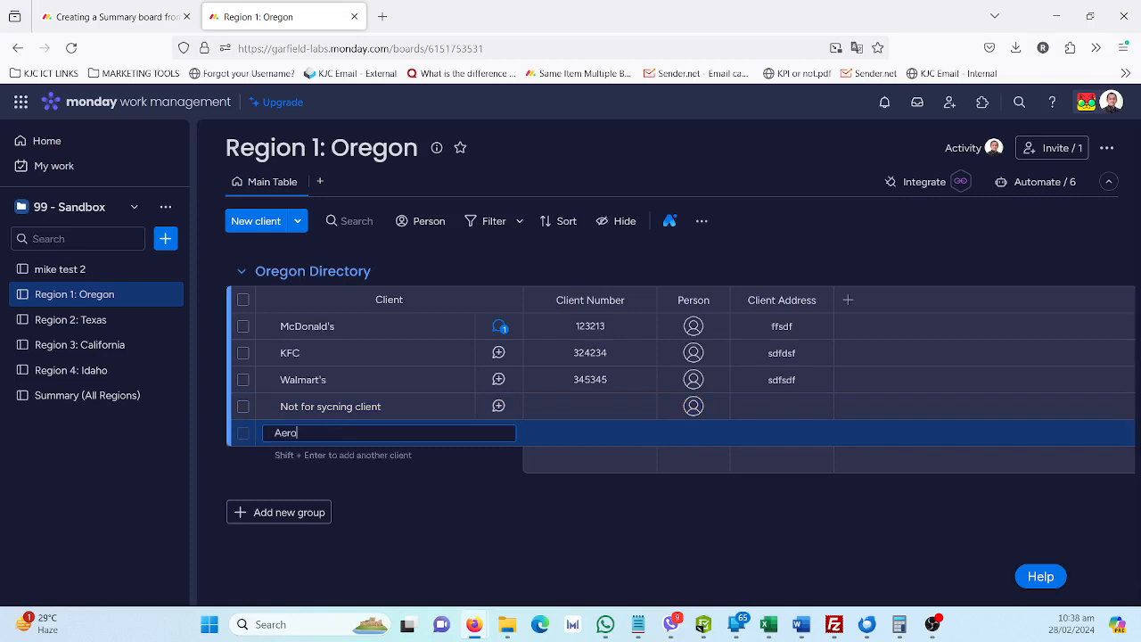
{"action": "type", "text": "postale"}
{"action": "key", "text": "Return"}
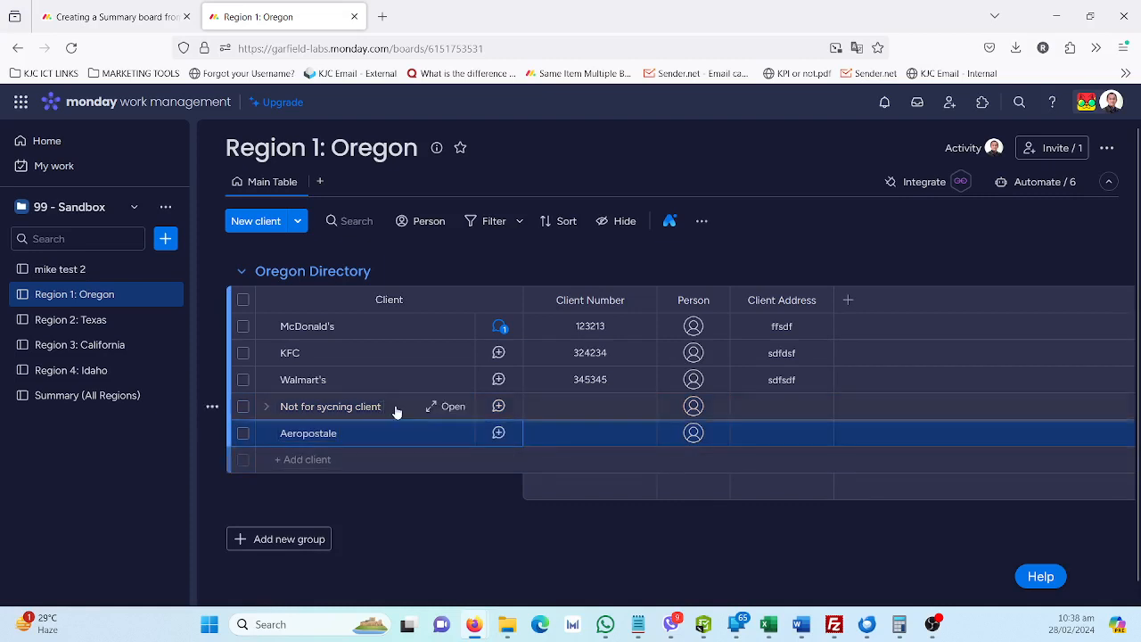
Check the Summary (All Regions) board for the new clients and open Aeropostale's Same Item Multiple Boards view on the Region 1: Oregon board
{"action": "left_click", "coordinate": [40, 402]}
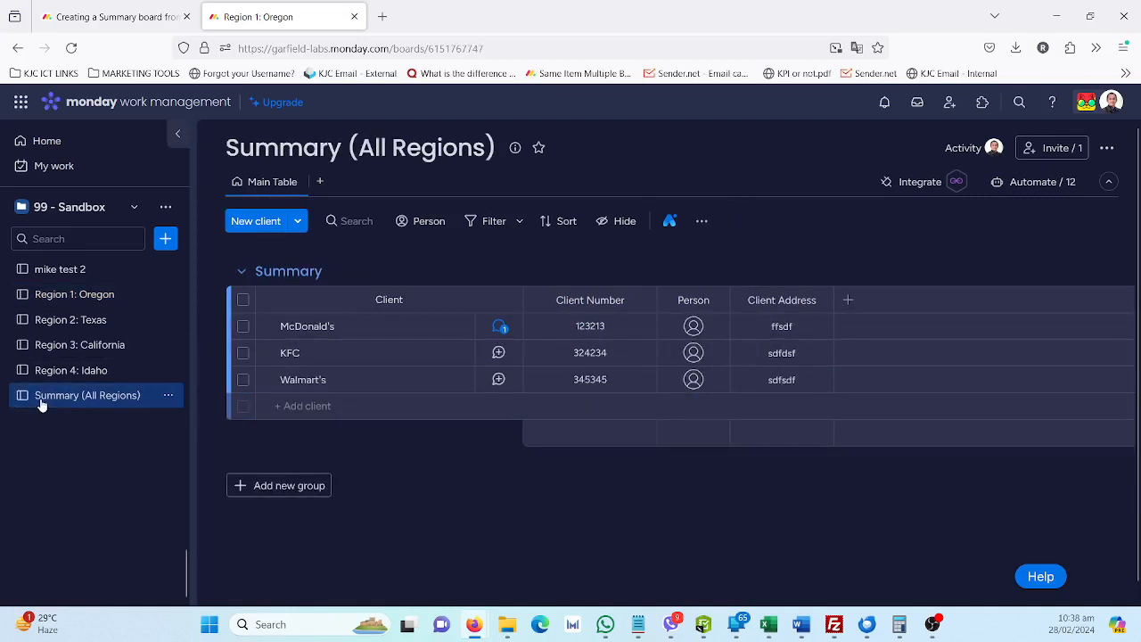
{"action": "left_click", "coordinate": [61, 296]}
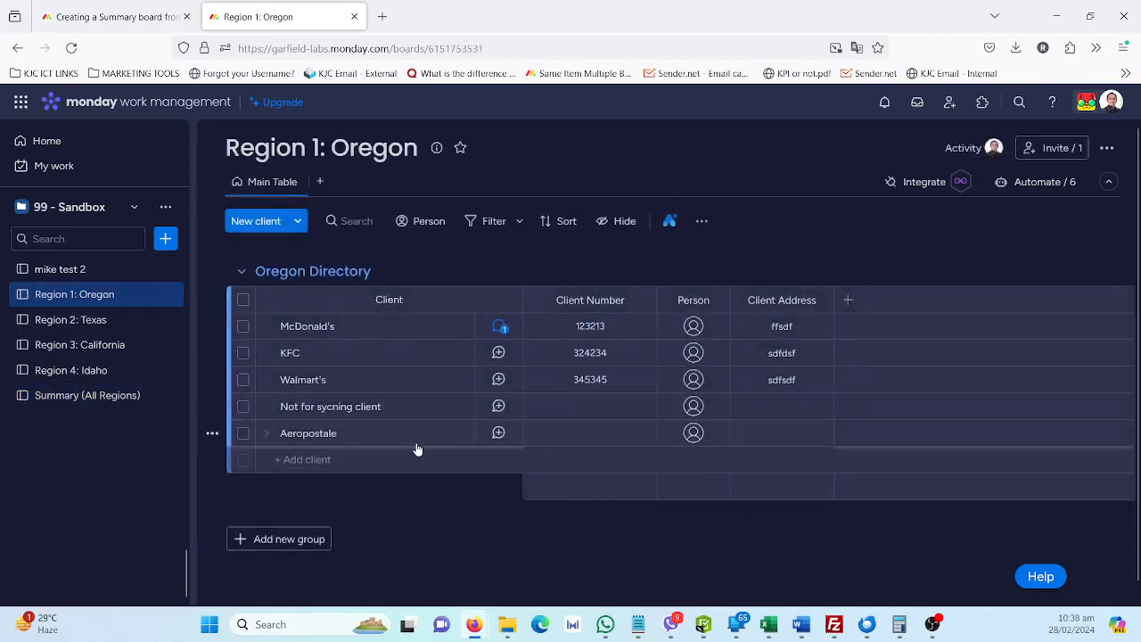
{"action": "left_click", "coordinate": [446, 435]}
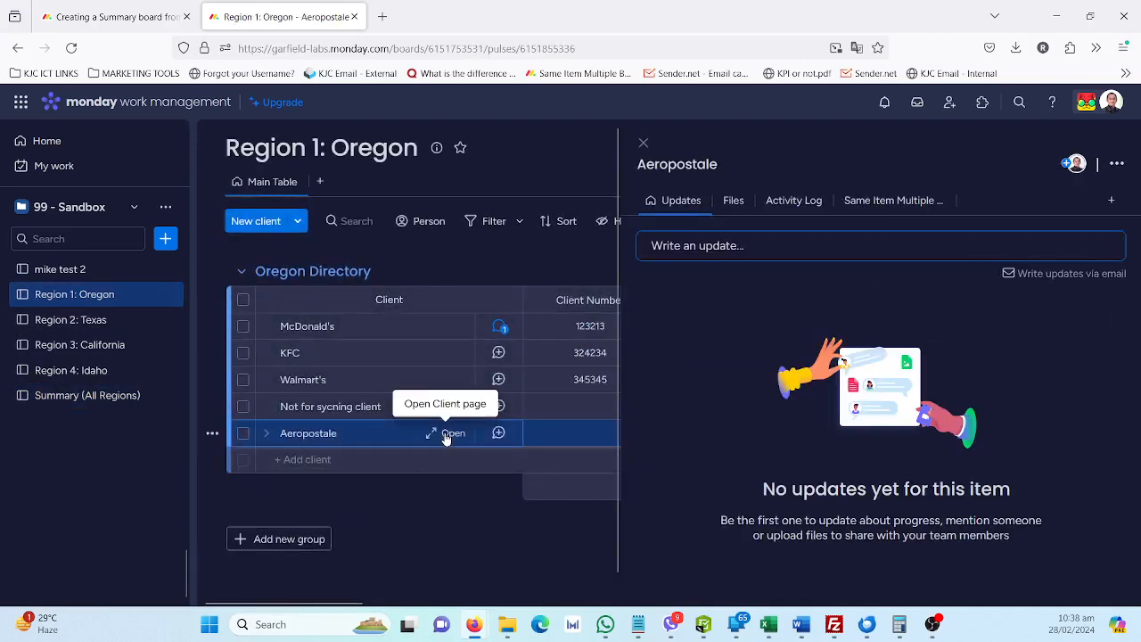
{"action": "left_click", "coordinate": [909, 203]}
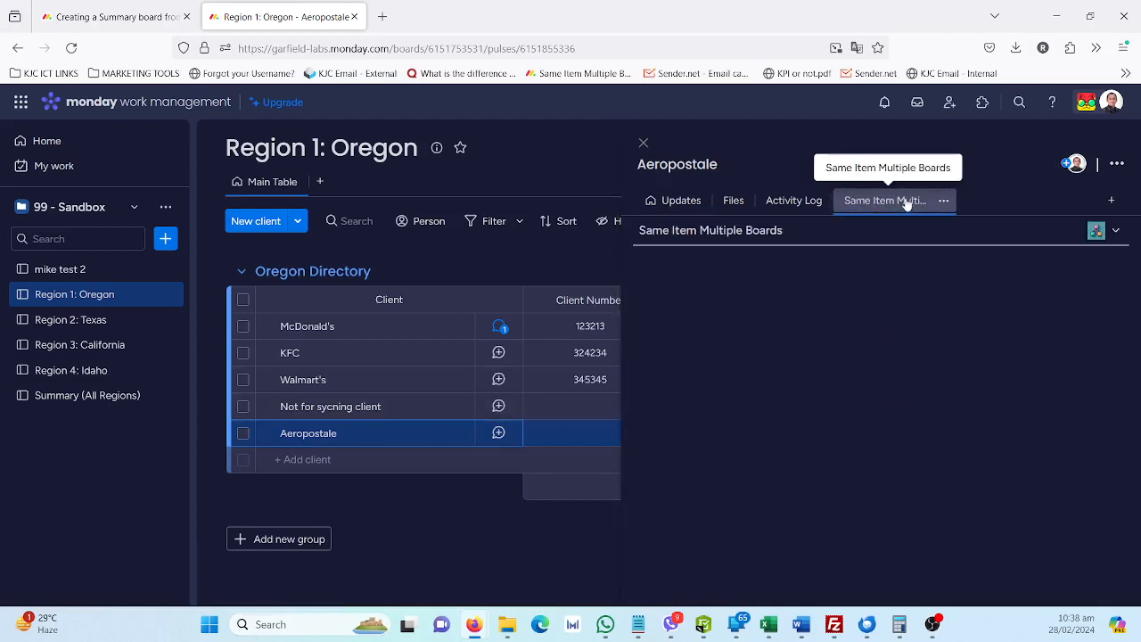
Search the Item Views Center for "same it" and close it without adding a view
{"action": "left_click", "coordinate": [1111, 204]}
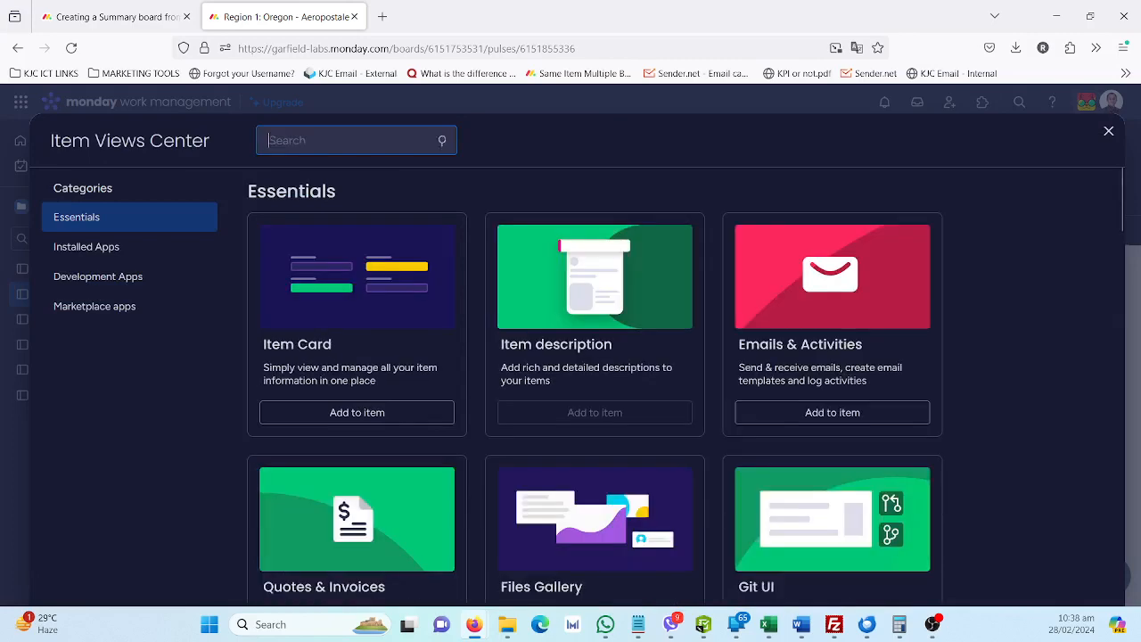
{"action": "type", "text": "same it"}
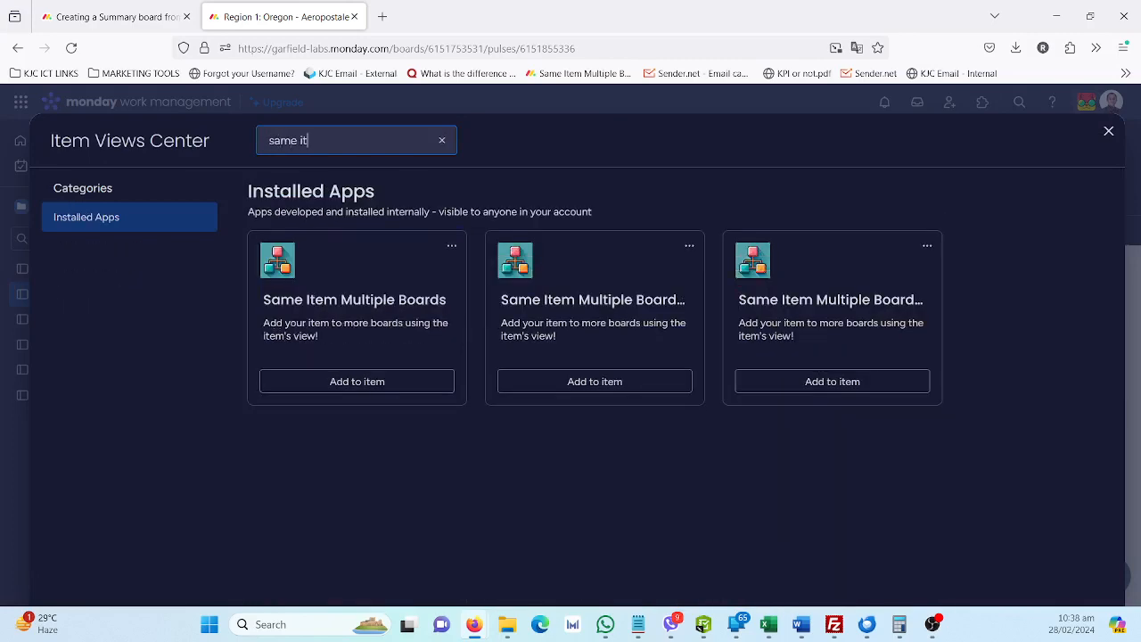
{"action": "left_click", "coordinate": [1108, 131]}
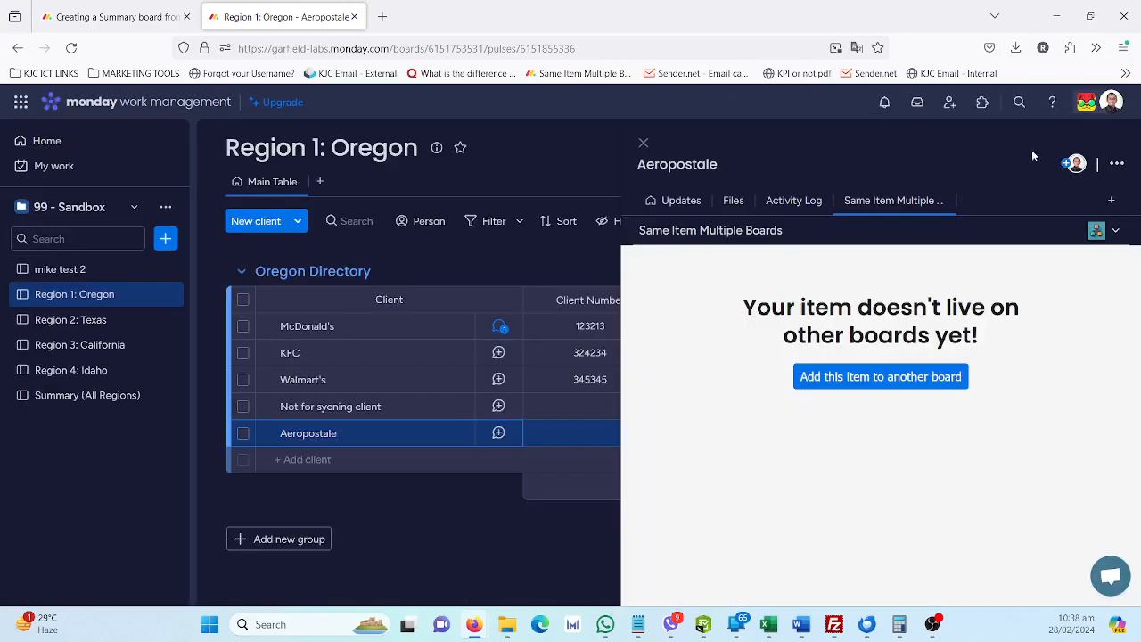
Add Aeropostale to the Summary group of the Summary (All Regions) board and check that board for it
{"action": "left_click", "coordinate": [859, 376]}
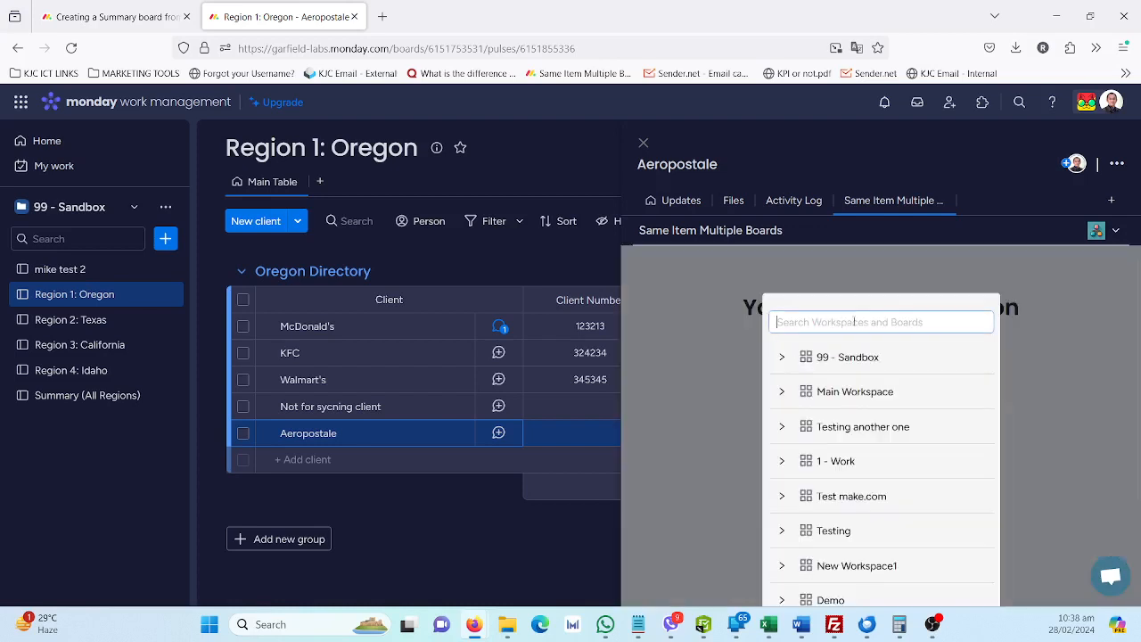
{"action": "type", "text": "summa"}
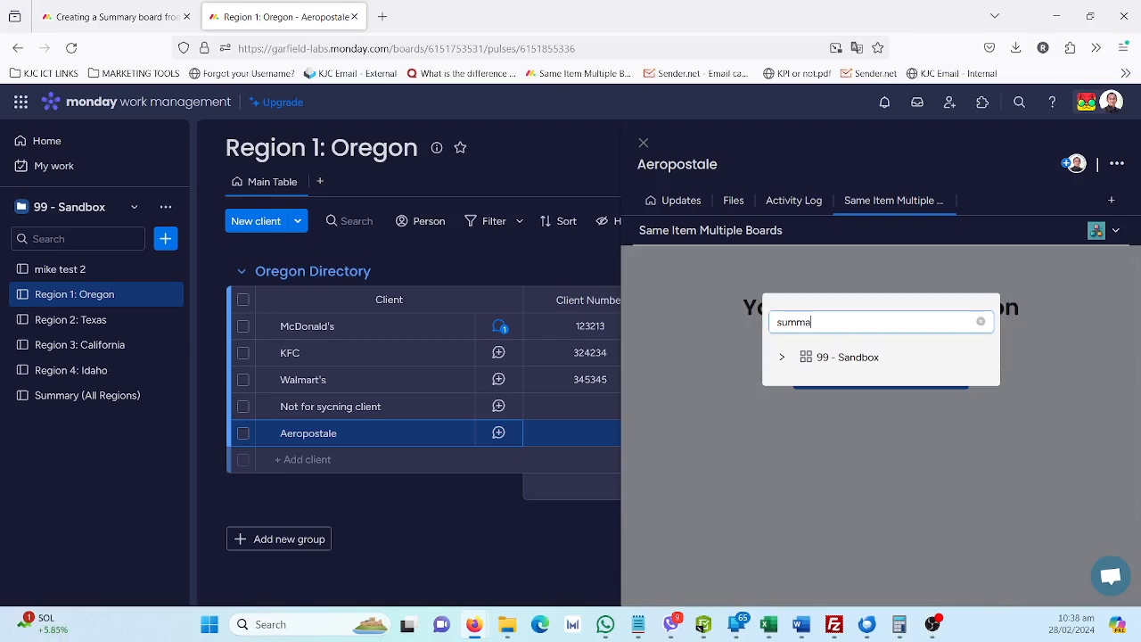
{"action": "left_click", "coordinate": [782, 356]}
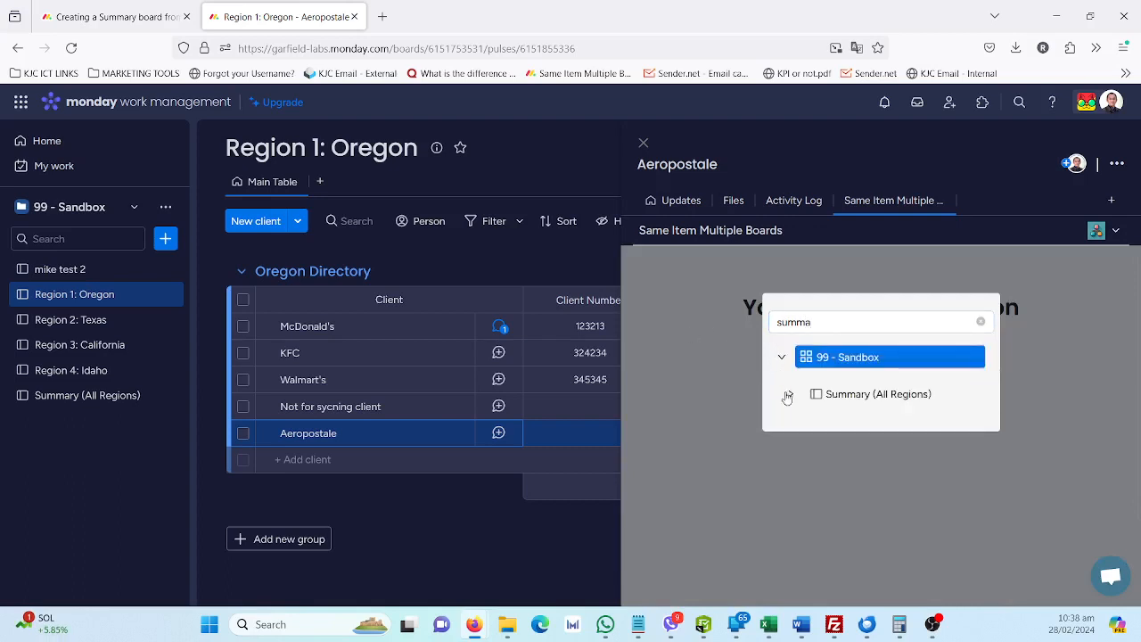
{"action": "left_click", "coordinate": [788, 397]}
{"action": "left_click", "coordinate": [860, 428]}
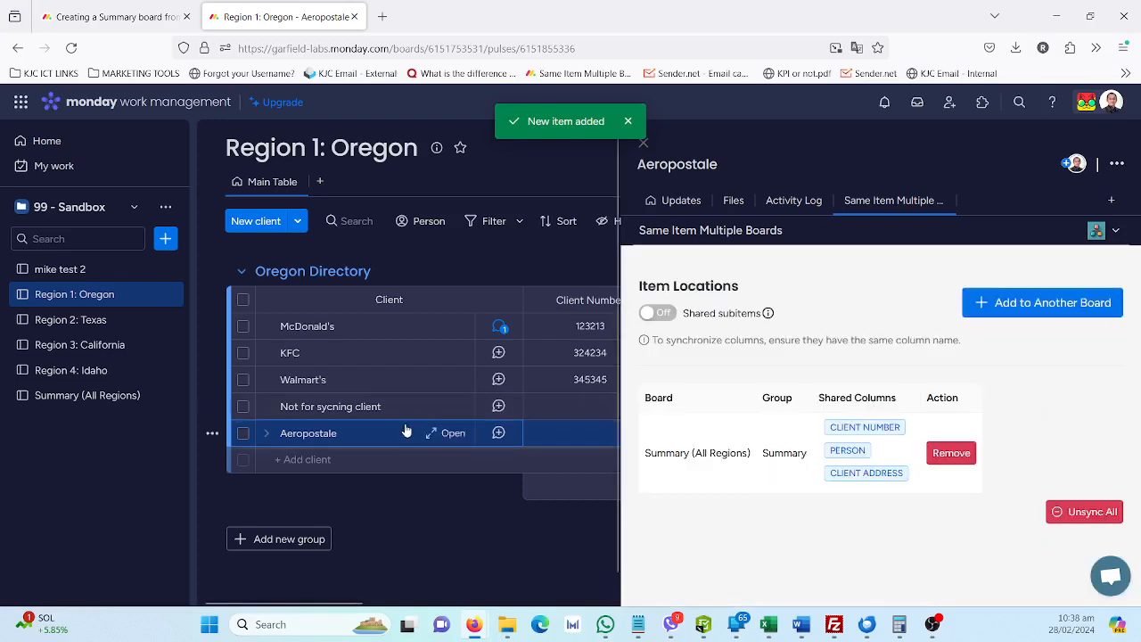
{"action": "left_click", "coordinate": [107, 394]}
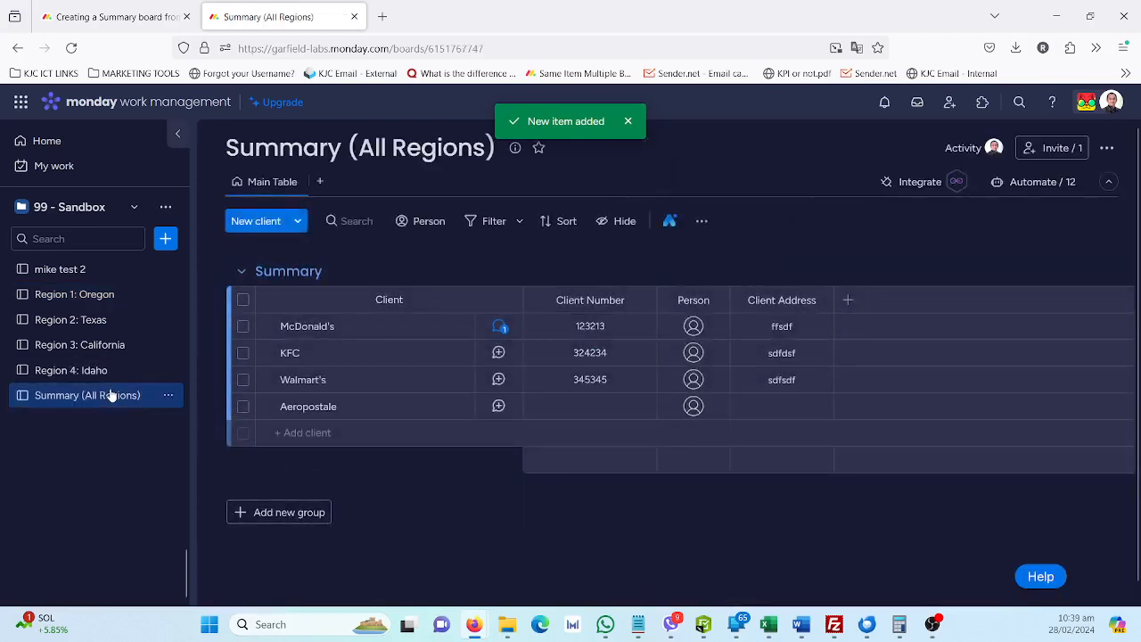
Turn on shared subitems for Aeropostale in its Same Item Multiple Boards view on the Region 1: Oregon board
{"action": "left_click", "coordinate": [98, 294]}
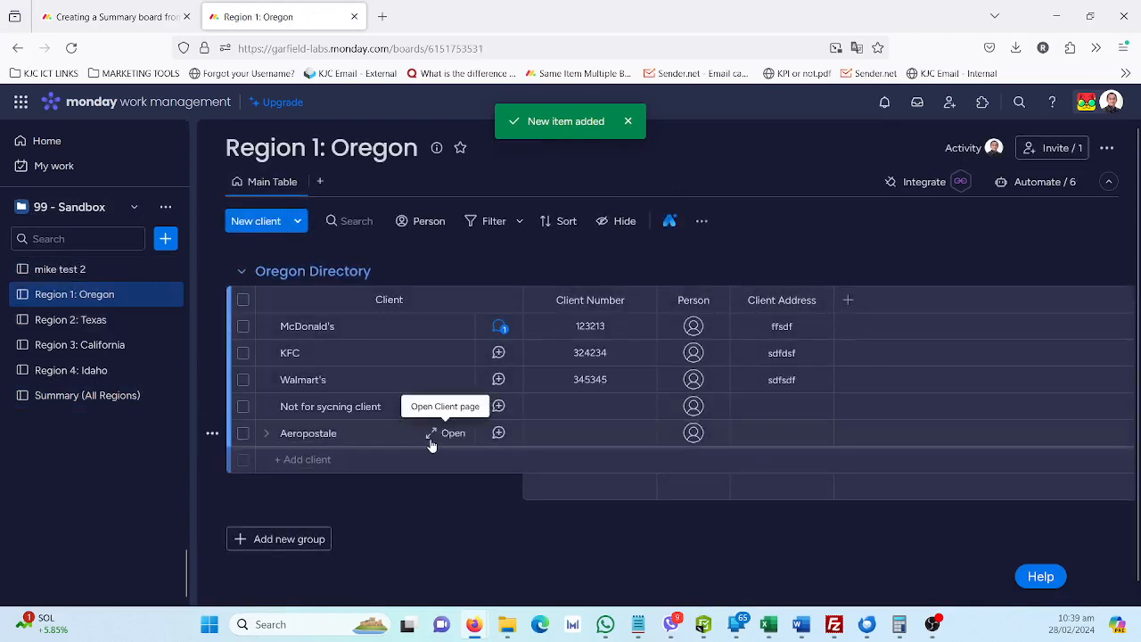
{"action": "left_click", "coordinate": [433, 441]}
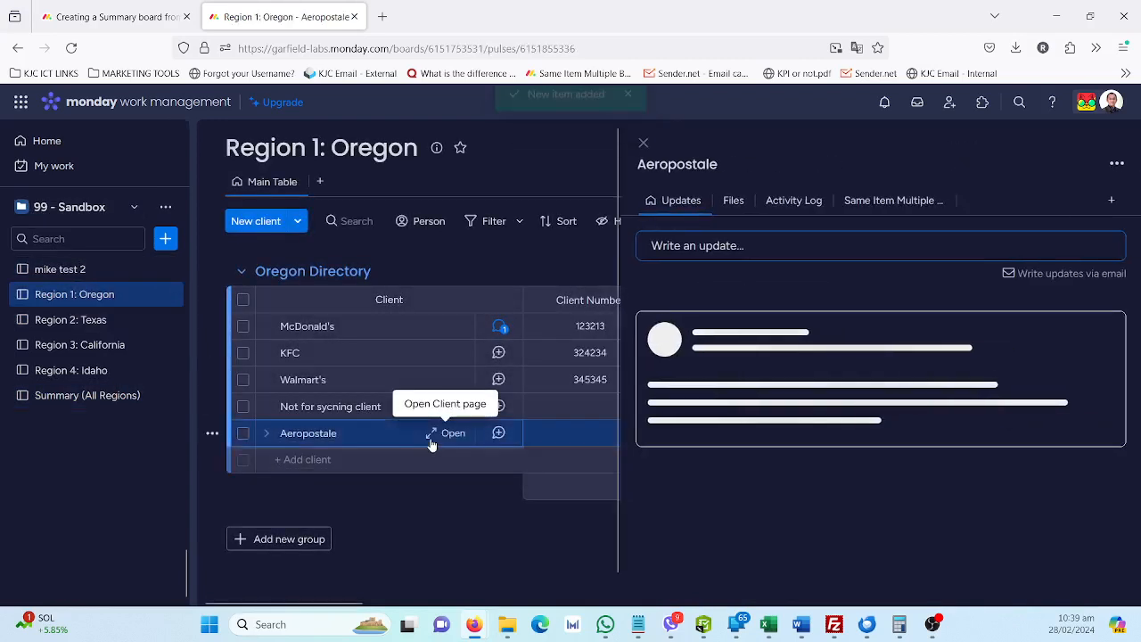
{"action": "left_click", "coordinate": [867, 210]}
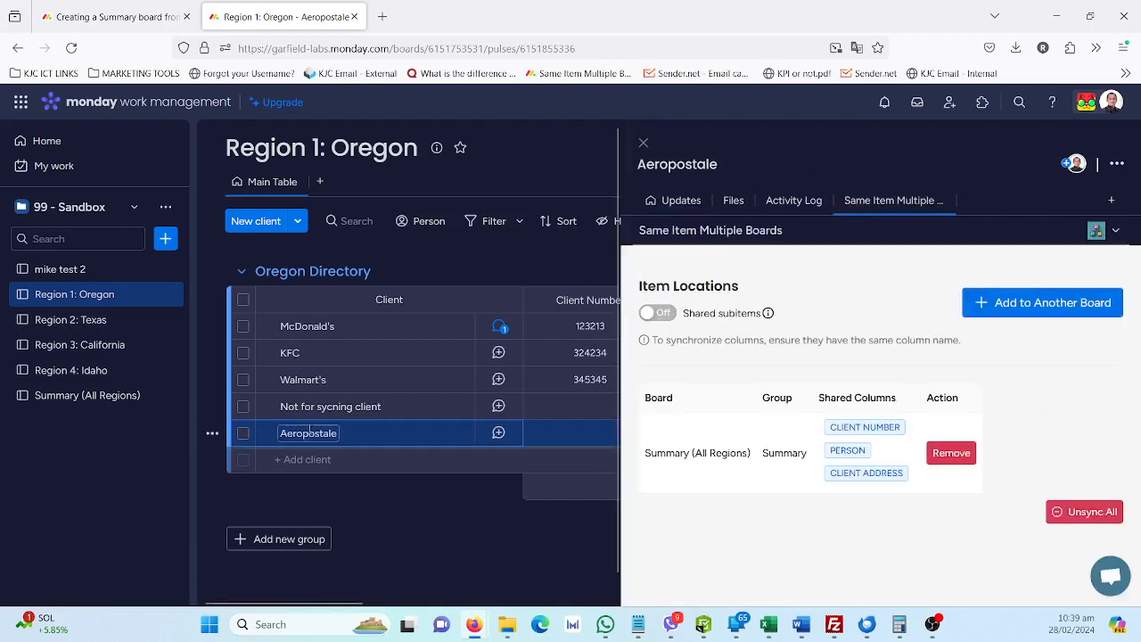
{"action": "left_click", "coordinate": [660, 313]}
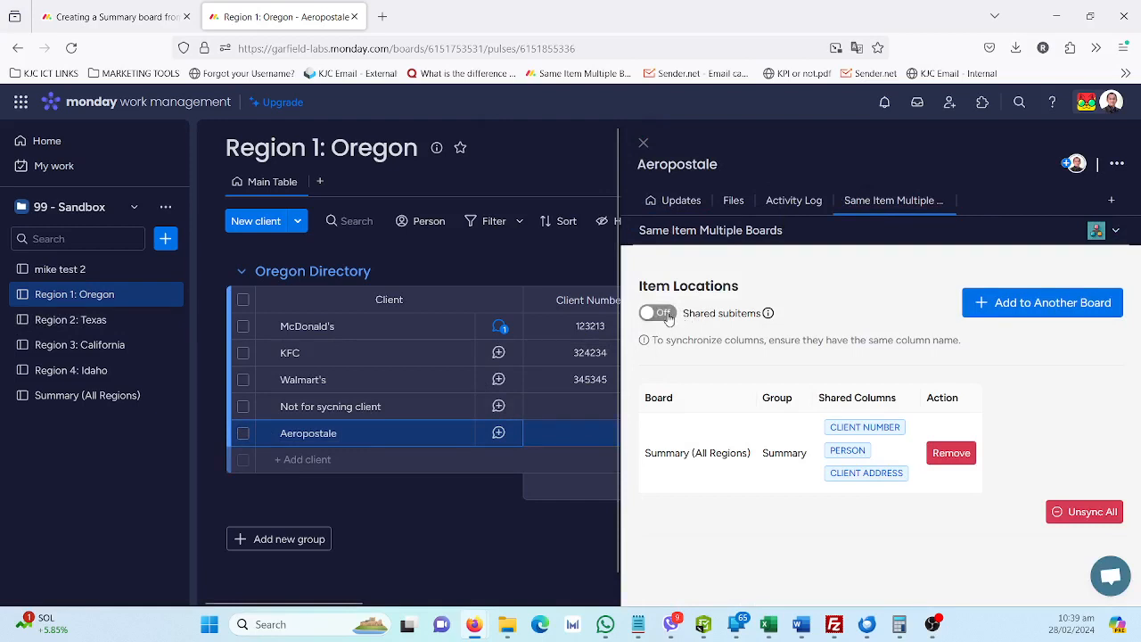
Add a subitem named "sub 1" under Aeropostale in the Oregon Directory group
{"action": "left_click", "coordinate": [266, 433]}
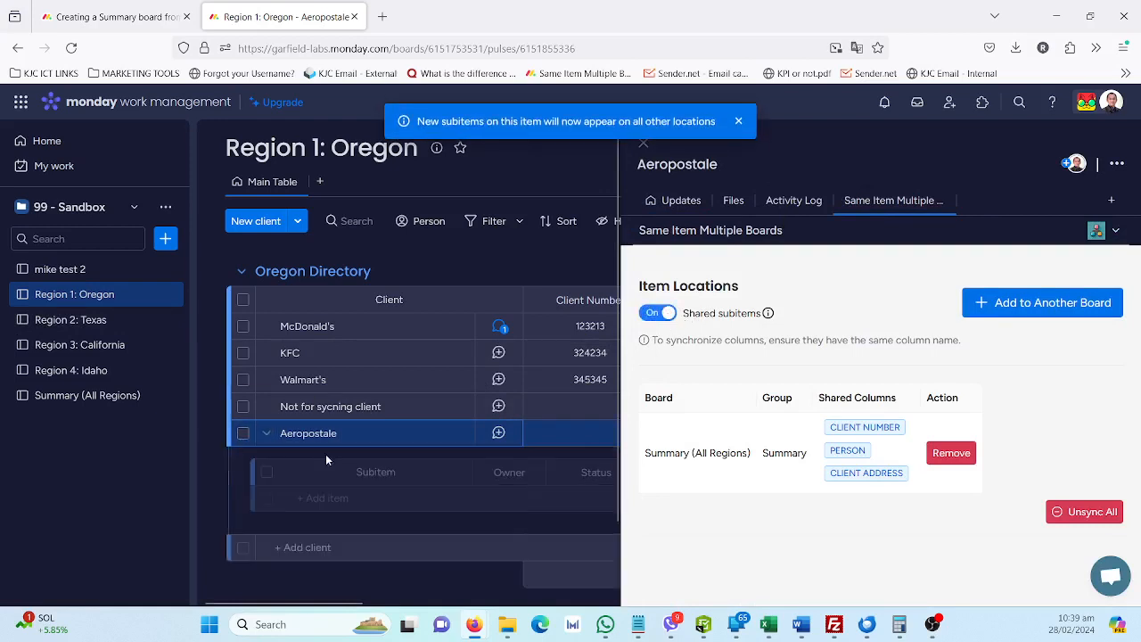
{"action": "left_click", "coordinate": [345, 497]}
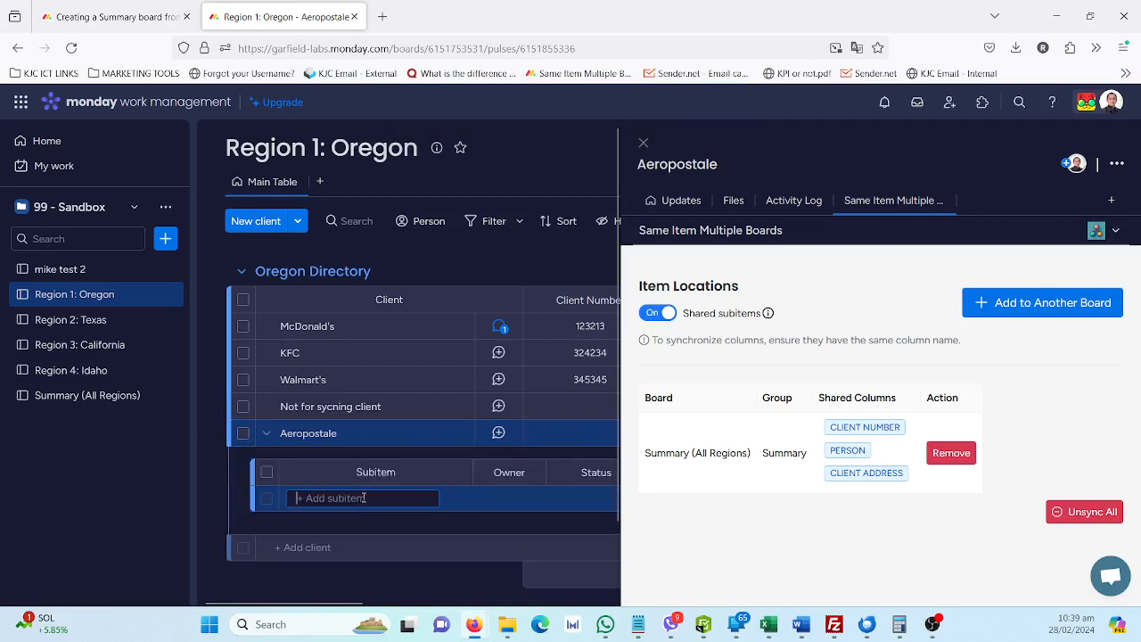
{"action": "type", "text": "sub 1"}
{"action": "key", "text": "Return"}
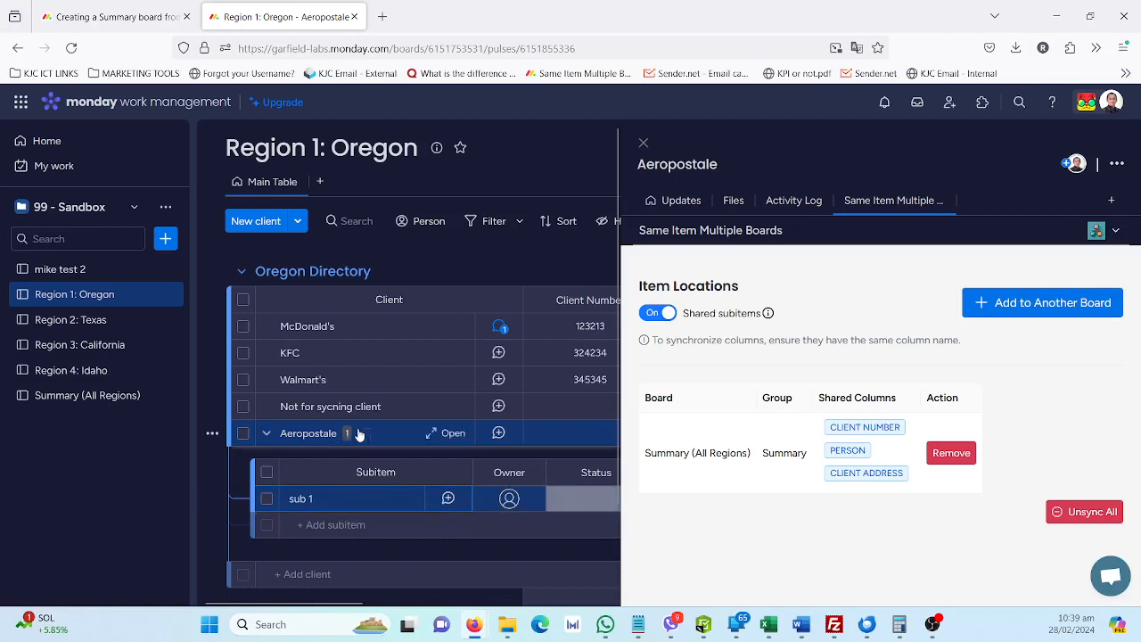
Check Aeropostale's subitems on the Summary (All Regions) board for the synced "sub 1"
{"action": "left_click", "coordinate": [52, 397]}
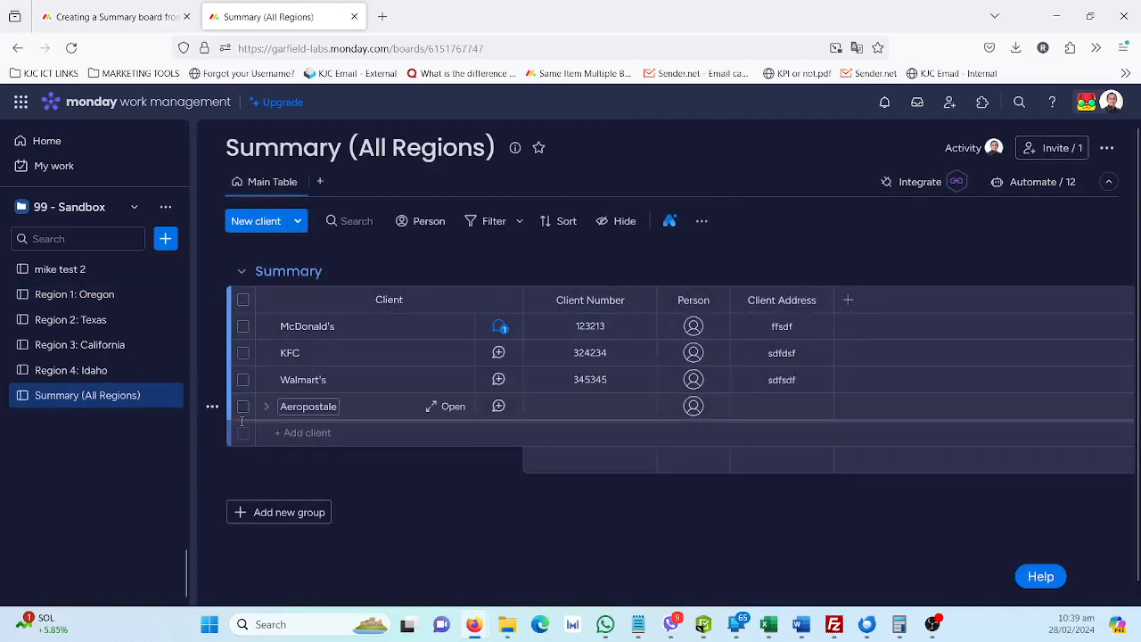
{"action": "left_click", "coordinate": [269, 412]}
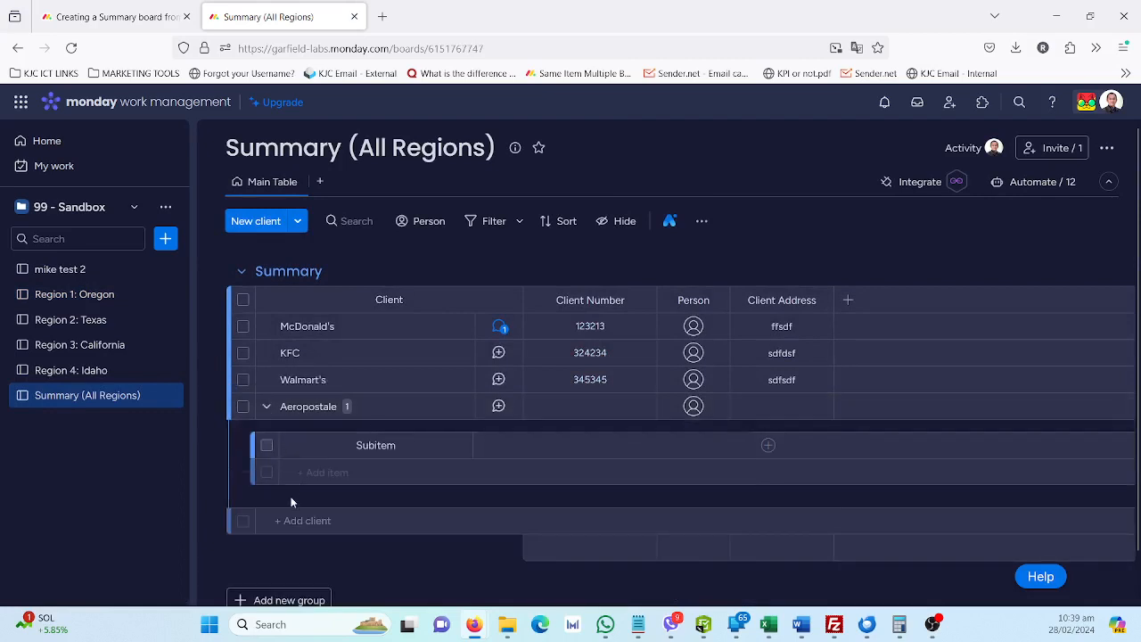
{"action": "left_click", "coordinate": [269, 414]}
{"action": "left_click", "coordinate": [270, 417]}
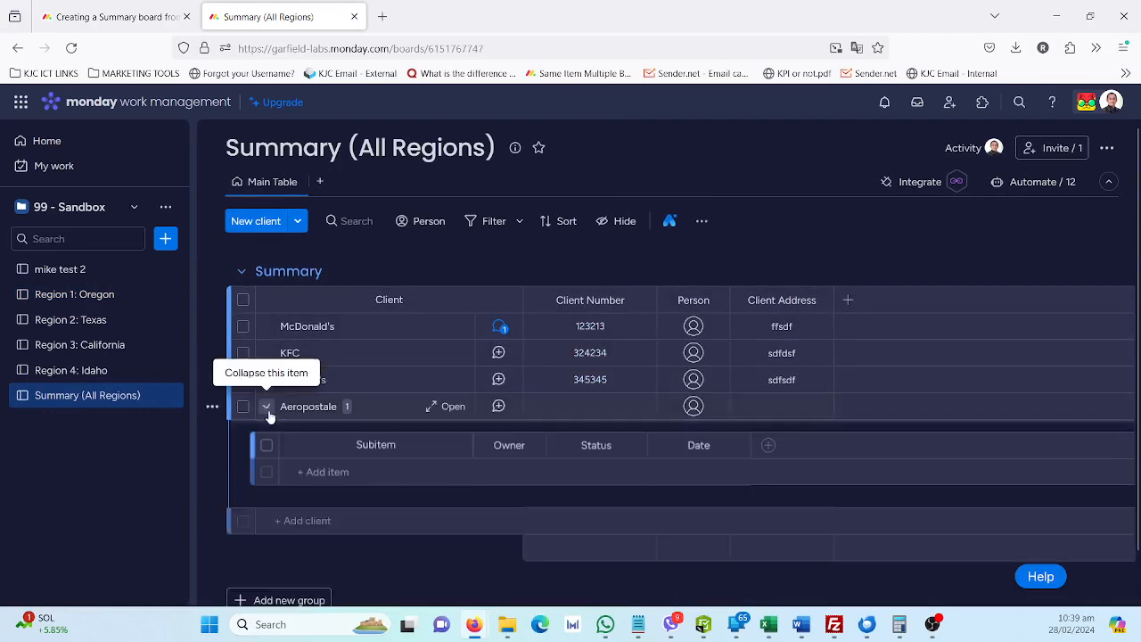
{"action": "left_click", "coordinate": [272, 420]}
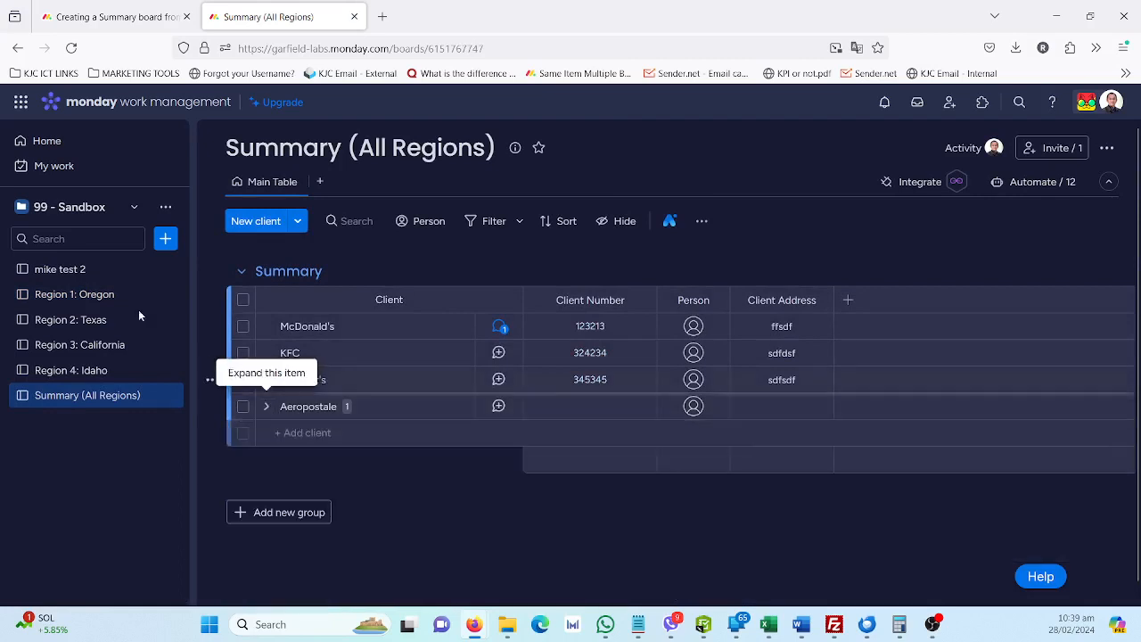
{"action": "left_click", "coordinate": [78, 297]}
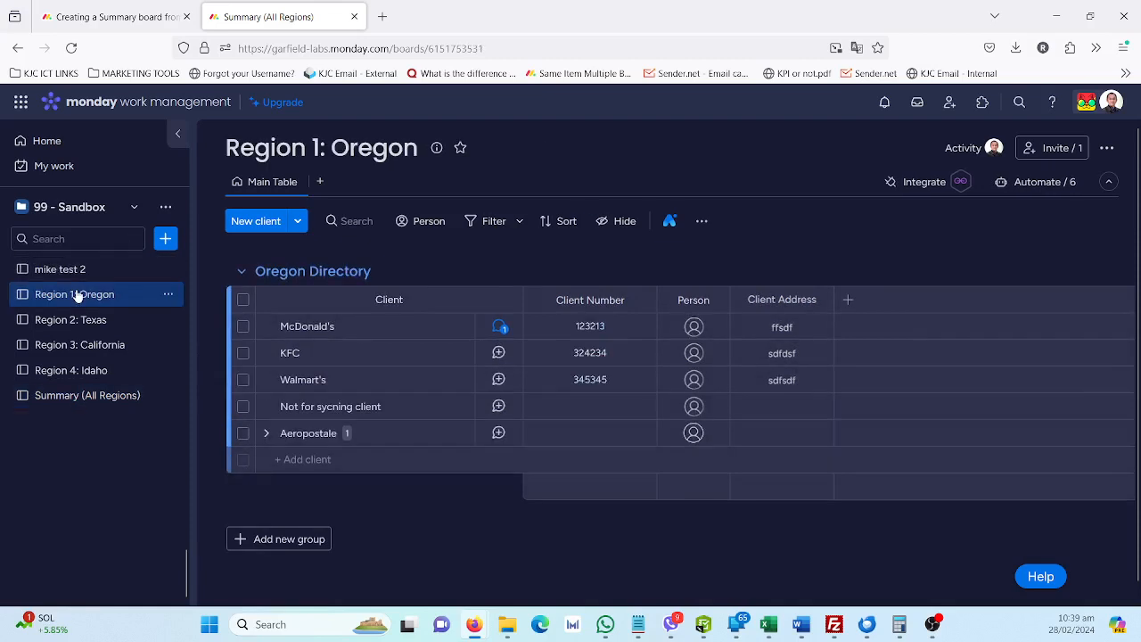
{"action": "left_click", "coordinate": [101, 397]}
{"action": "left_click", "coordinate": [267, 406]}
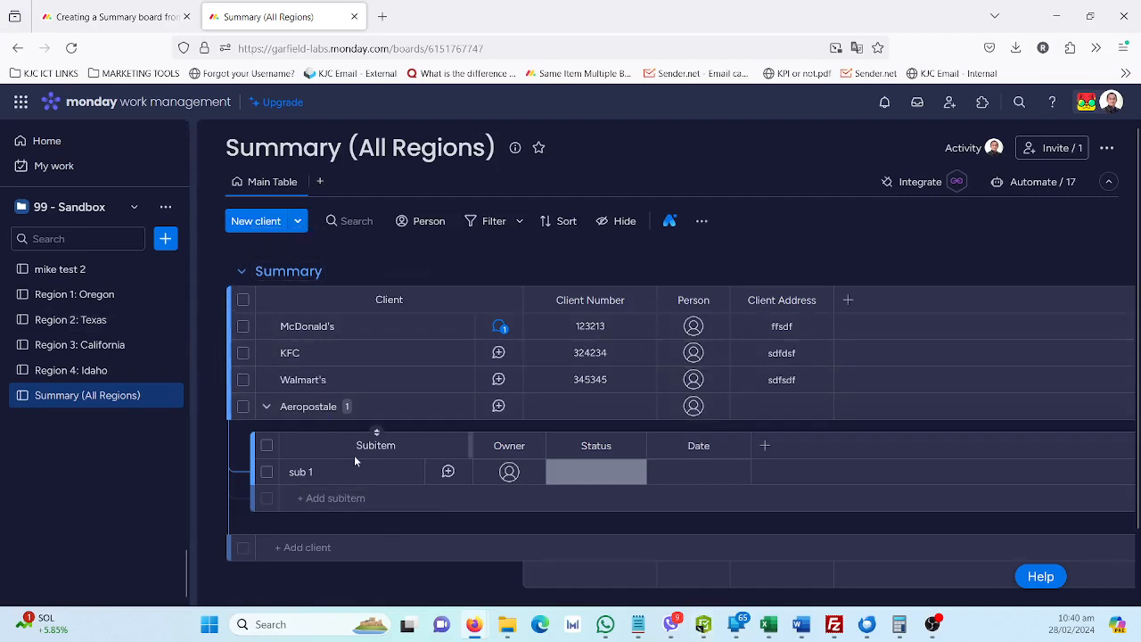
Search the integrations of the Region 3: California board for "same item" and open Same Item Multiple Boards
{"action": "left_click", "coordinate": [96, 347]}
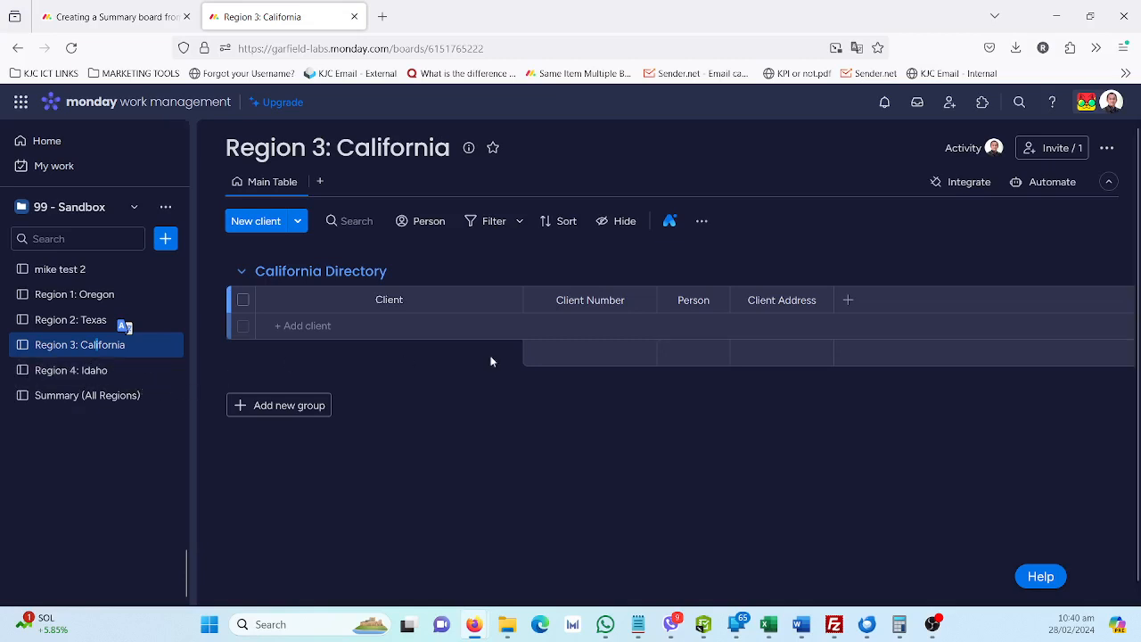
{"action": "left_click", "coordinate": [979, 185]}
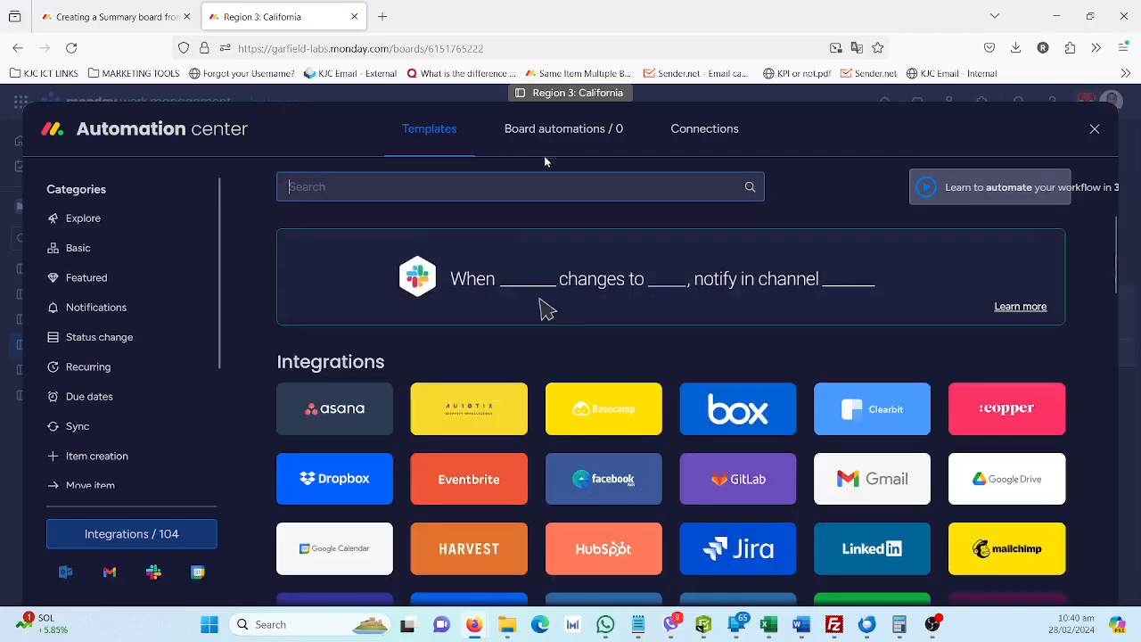
{"action": "type", "text": "same"}
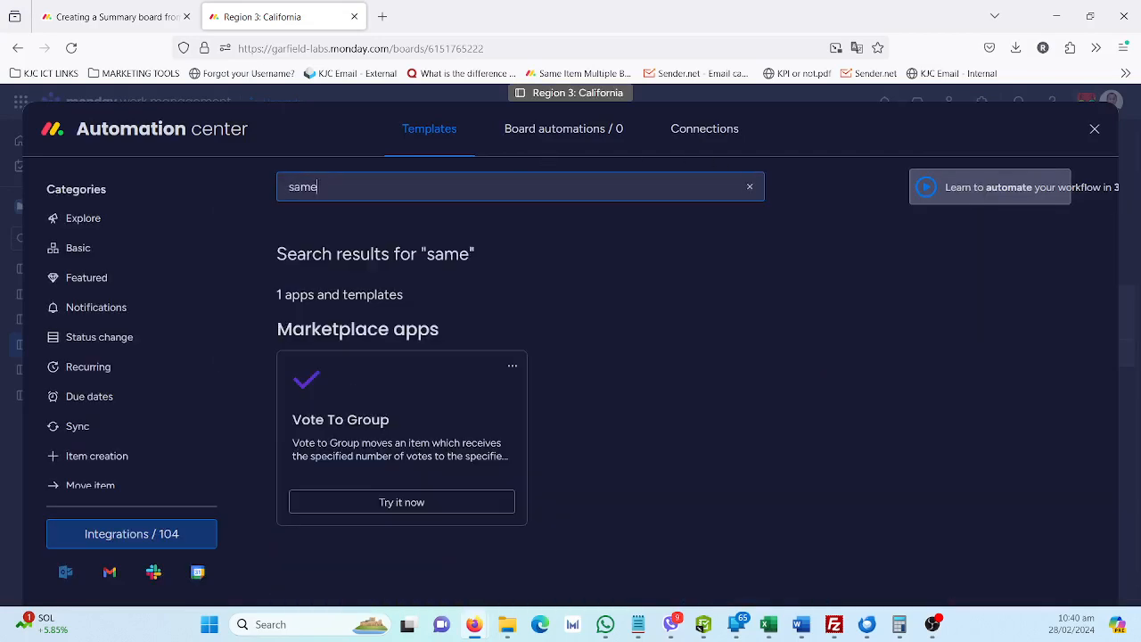
{"action": "type", "text": " item"}
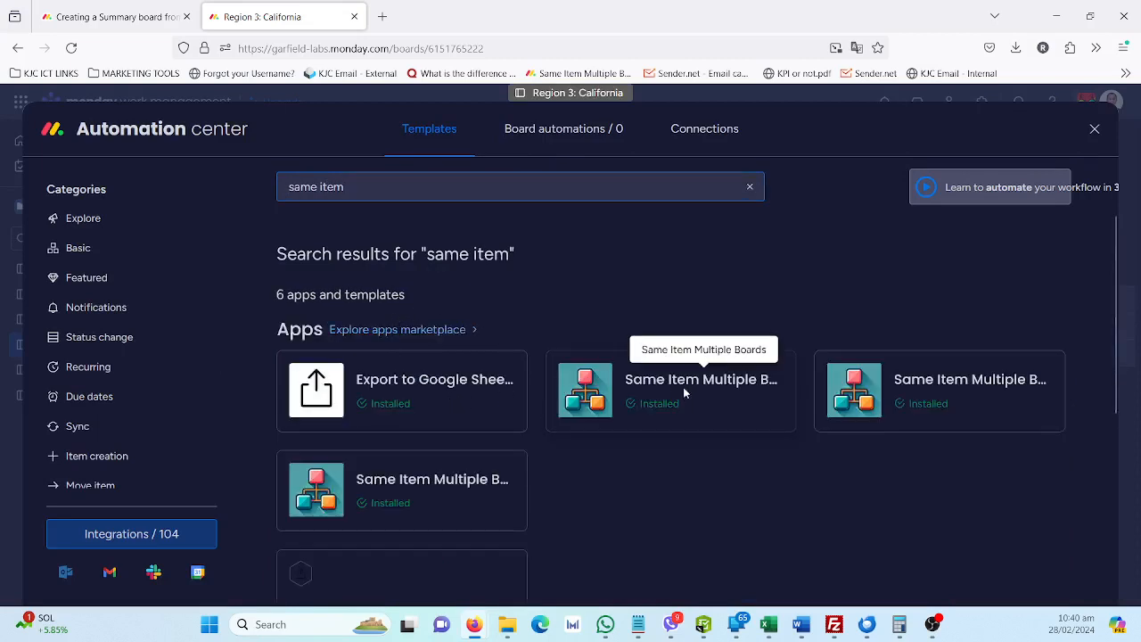
{"action": "left_click", "coordinate": [683, 395]}
Add an automation that also adds every newly created item to the Summary (All Regions) board's Summary group
{"action": "scroll", "coordinate": [544, 379], "scroll_direction": "down", "scroll_amount": 2}
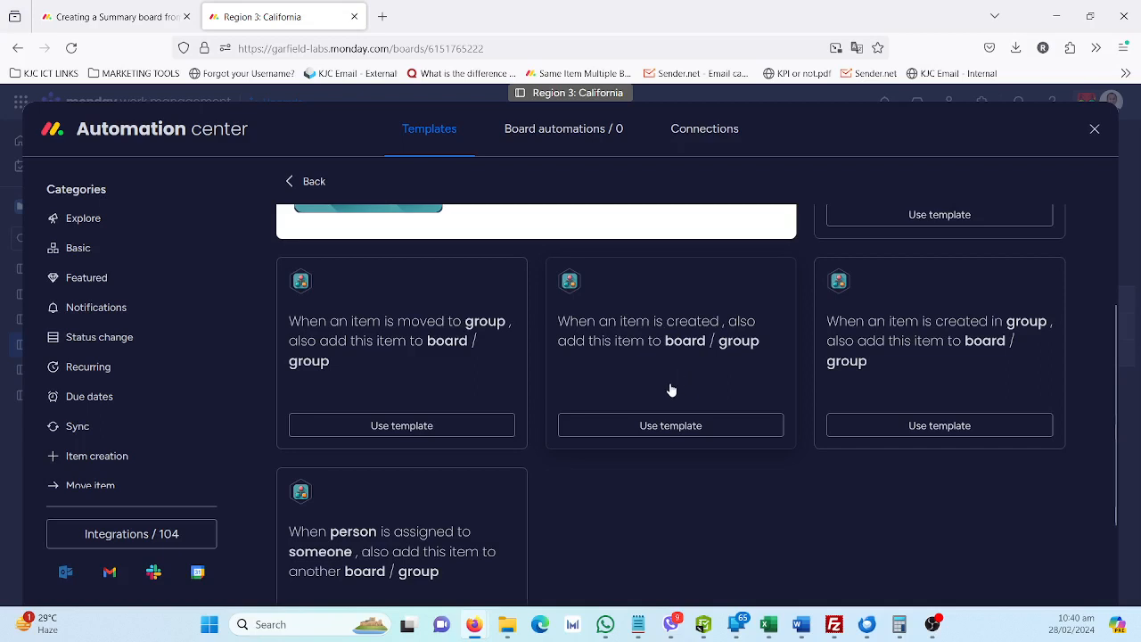
{"action": "left_click", "coordinate": [667, 431]}
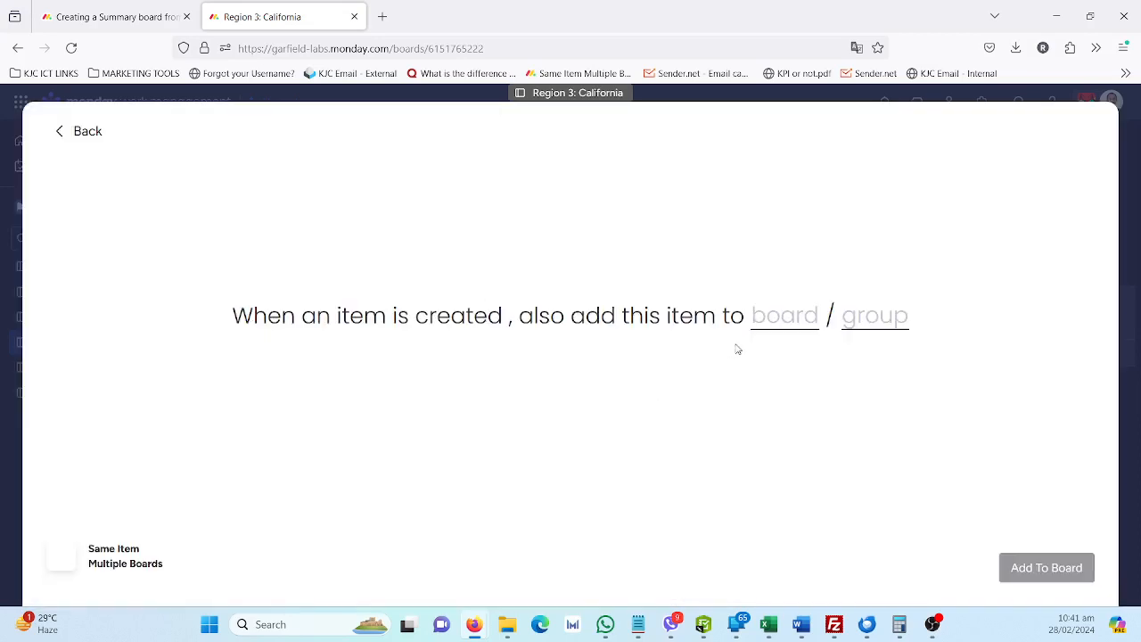
{"action": "left_click", "coordinate": [800, 317]}
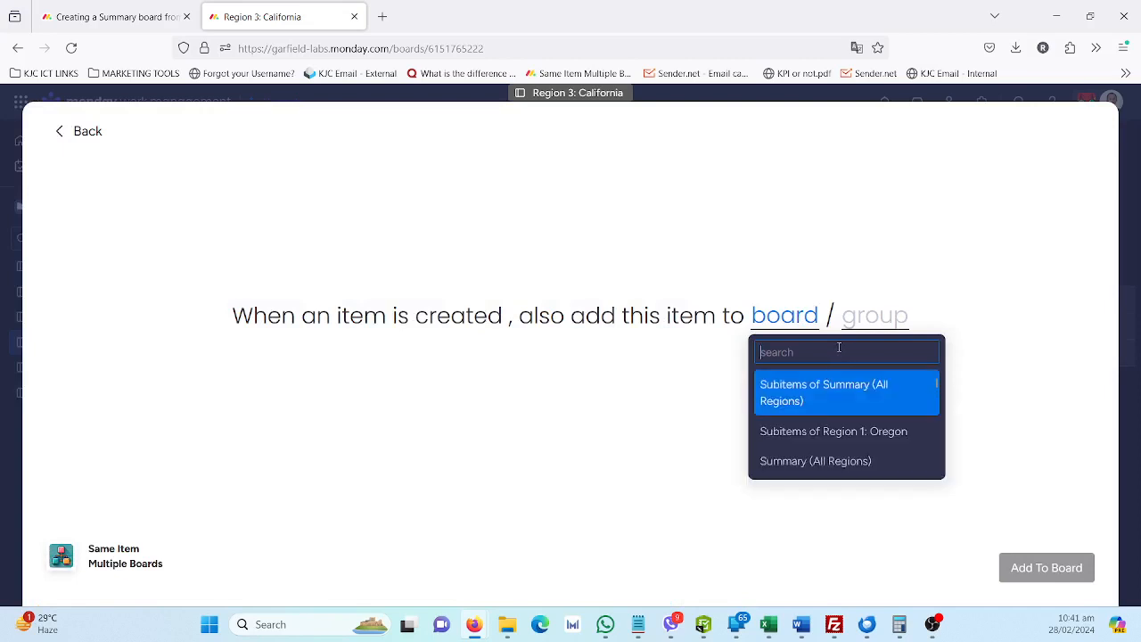
{"action": "left_click", "coordinate": [797, 460]}
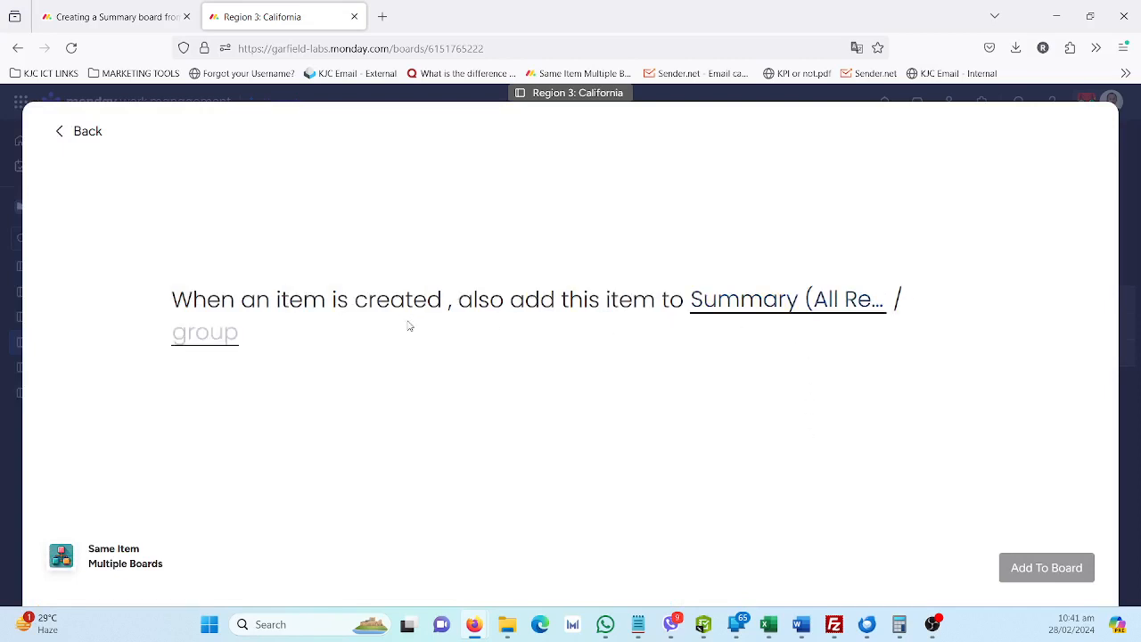
{"action": "left_click", "coordinate": [208, 346]}
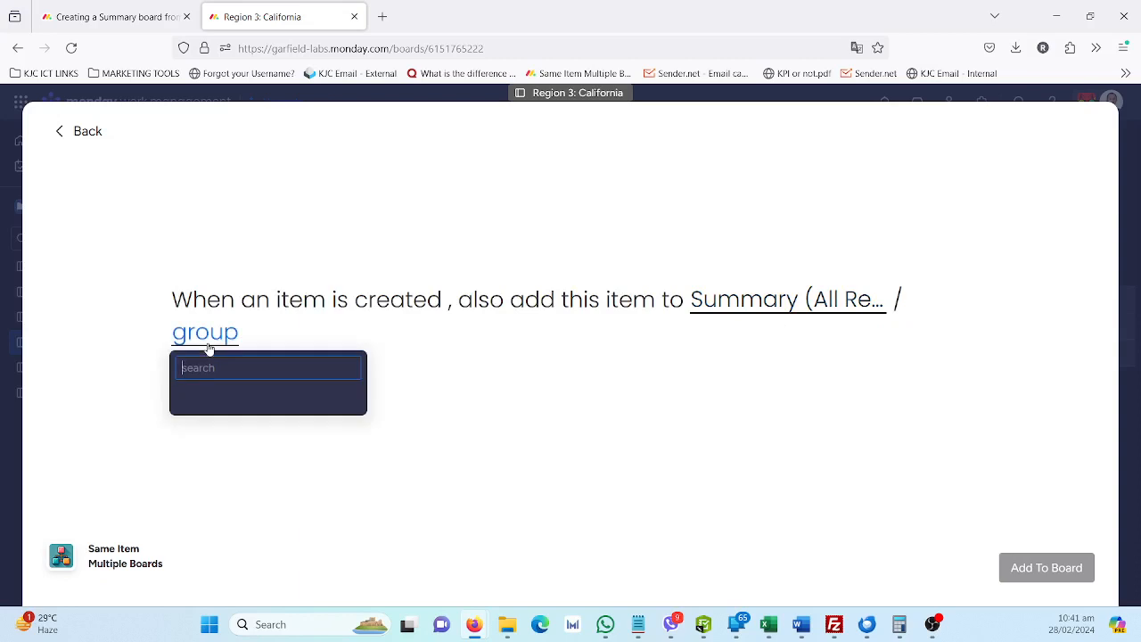
{"action": "left_click", "coordinate": [214, 400]}
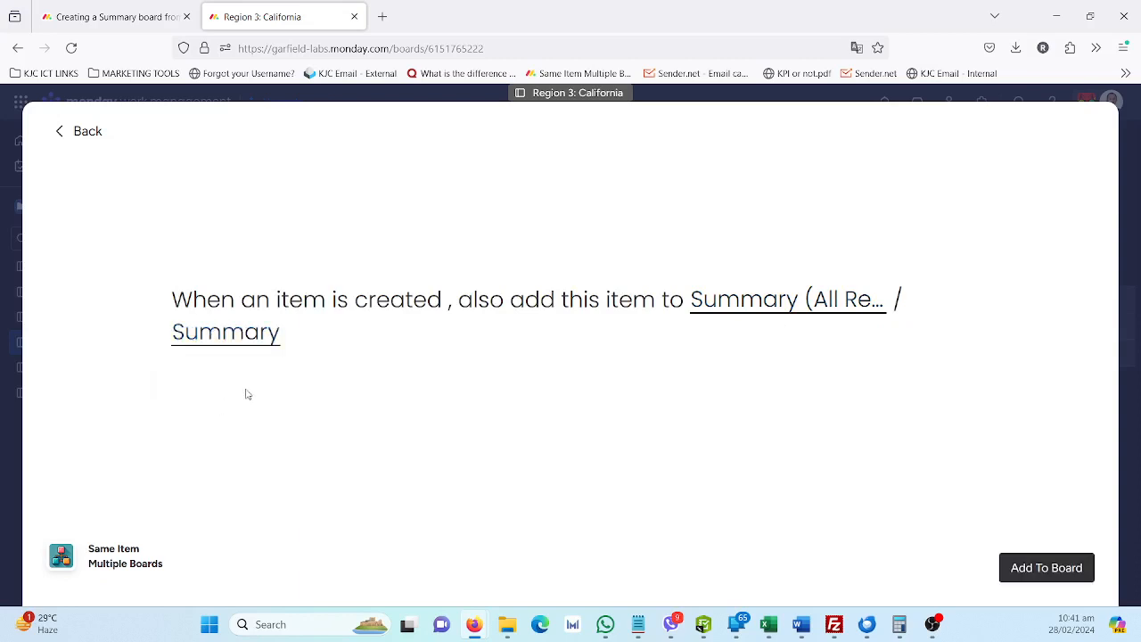
{"action": "left_click", "coordinate": [1050, 578]}
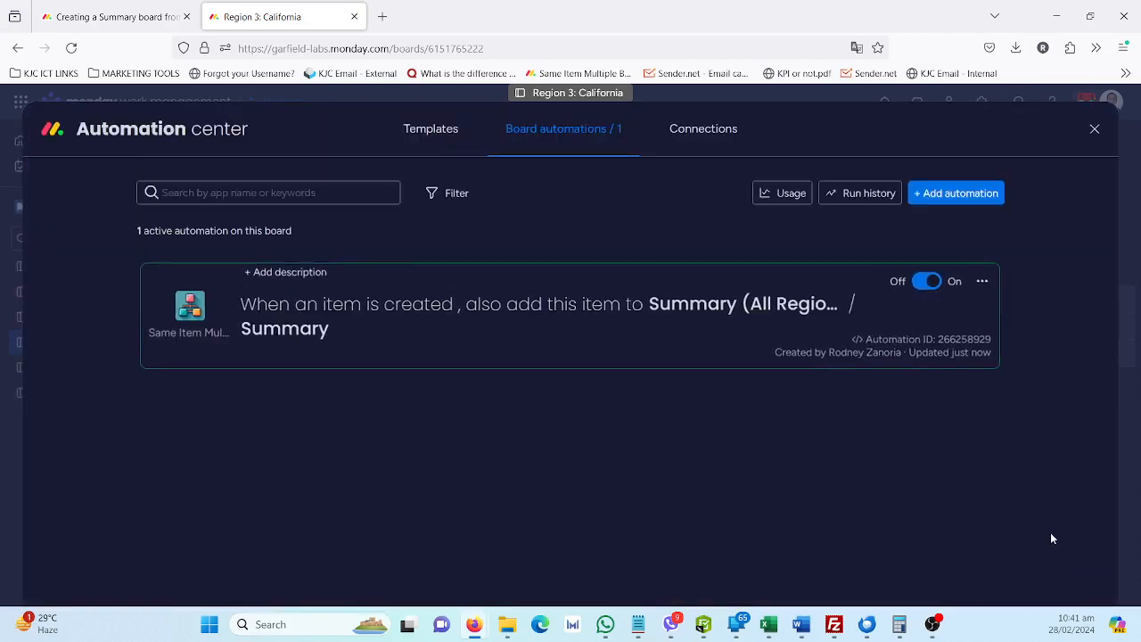
{"action": "left_click", "coordinate": [1095, 128]}
Add the clients "California client 1" and "California Burger King" to the California Directory group
{"action": "left_click", "coordinate": [323, 327]}
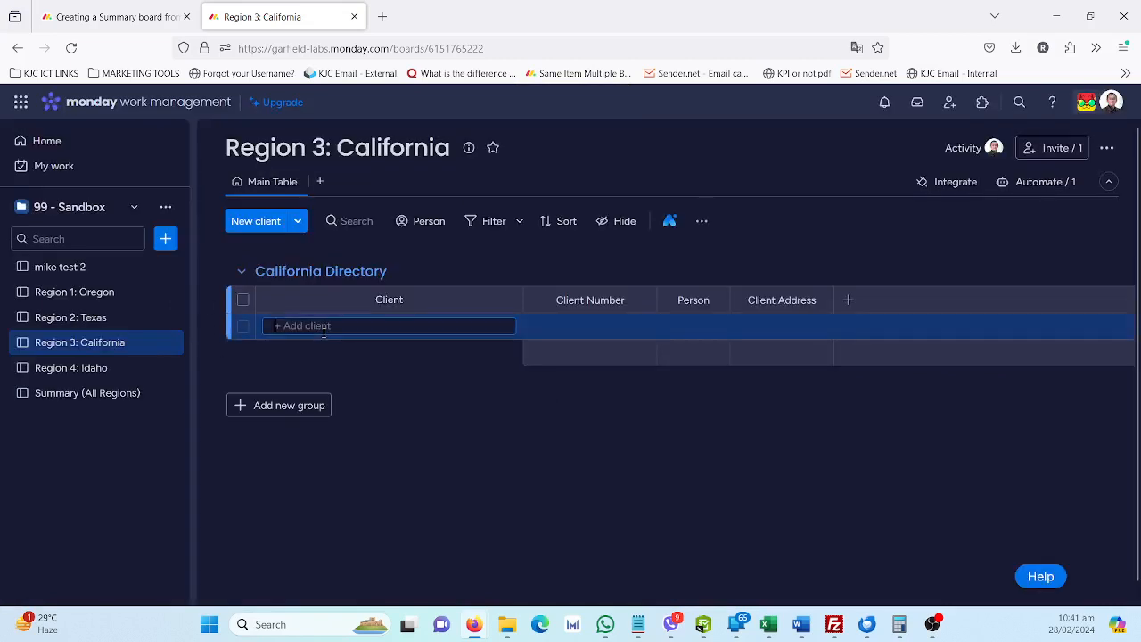
{"action": "type", "text": "California i"}
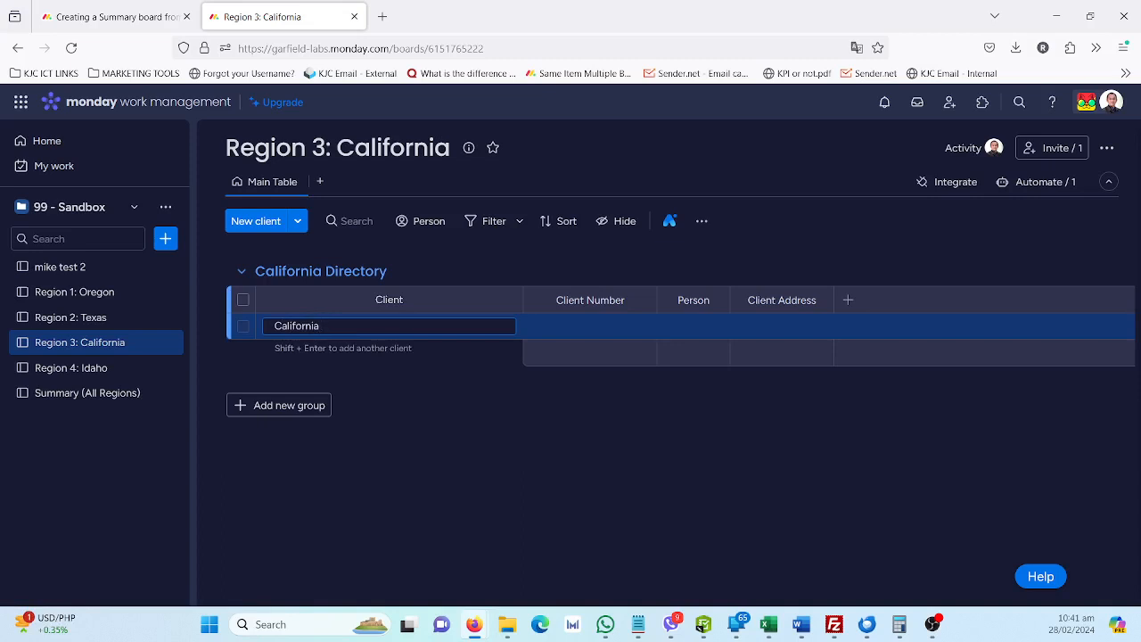
{"action": "key", "text": "Return"}
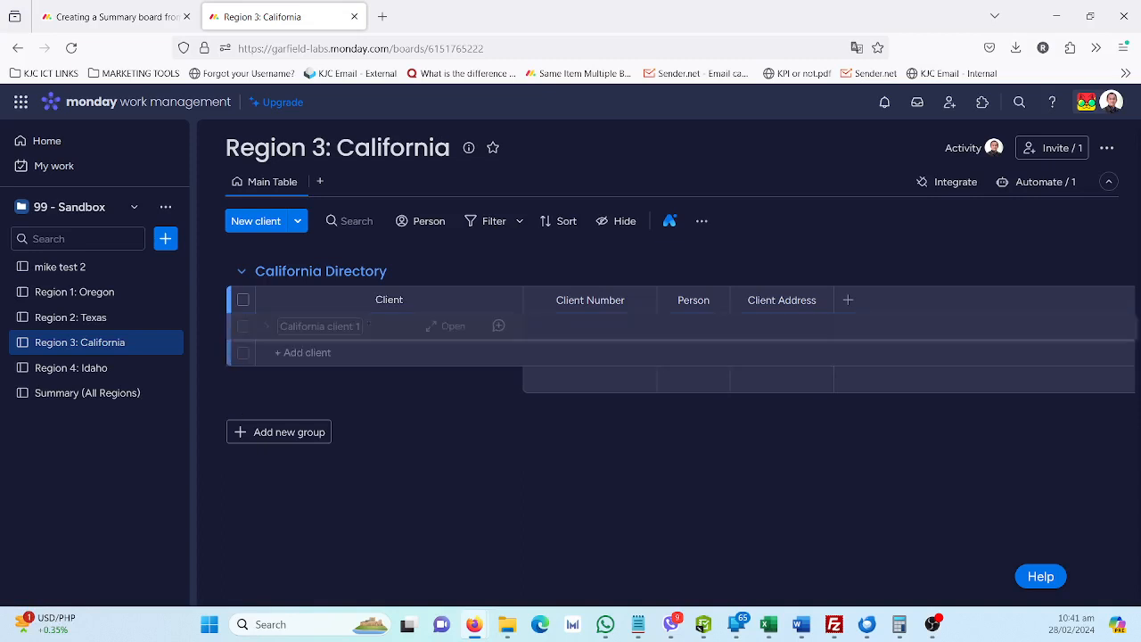
{"action": "left_click", "coordinate": [329, 352]}
{"action": "type", "text": "C"}
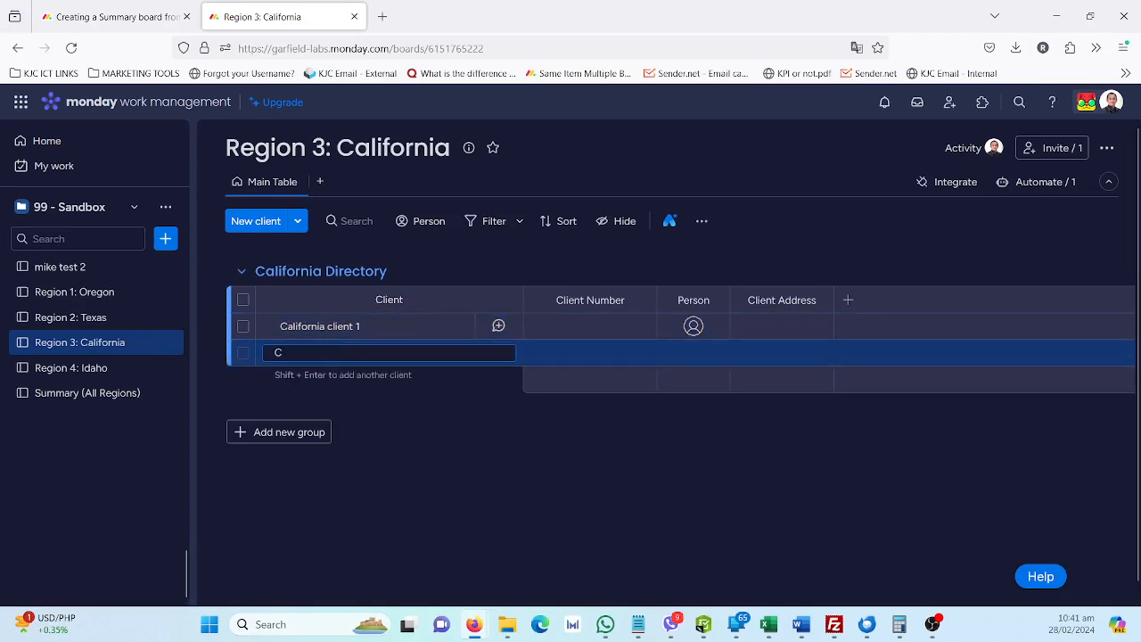
{"action": "type", "text": "alifornia Burger"}
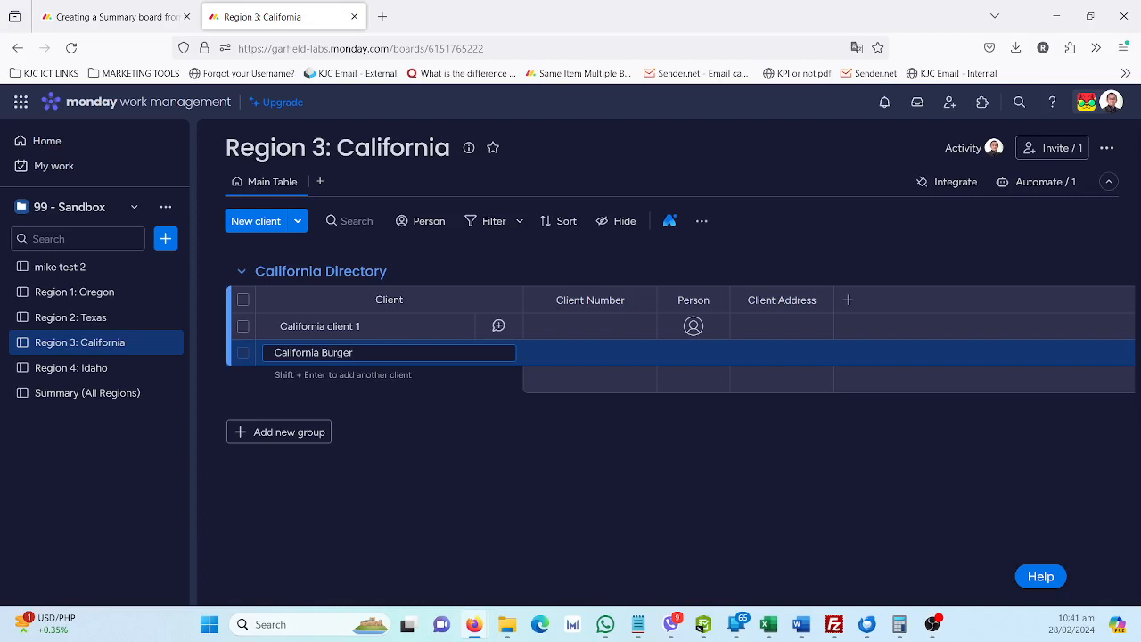
{"action": "type", "text": " King"}
{"action": "key", "text": "Return"}
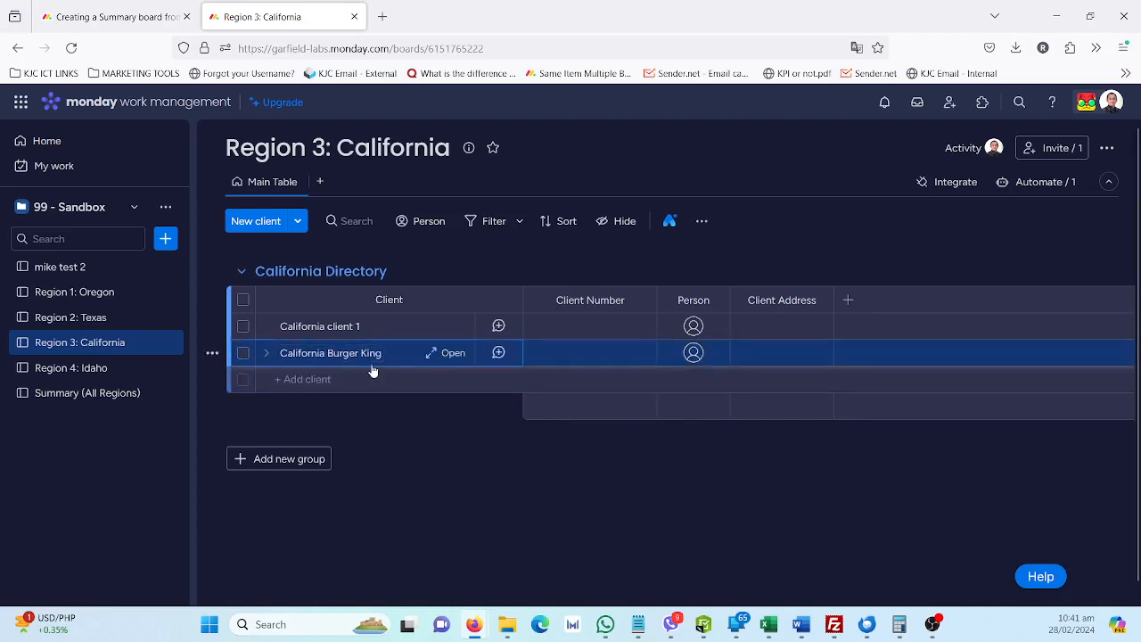
Check the Summary (All Regions) board for the California clients and open the McDonald's client page there
{"action": "left_click", "coordinate": [118, 393]}
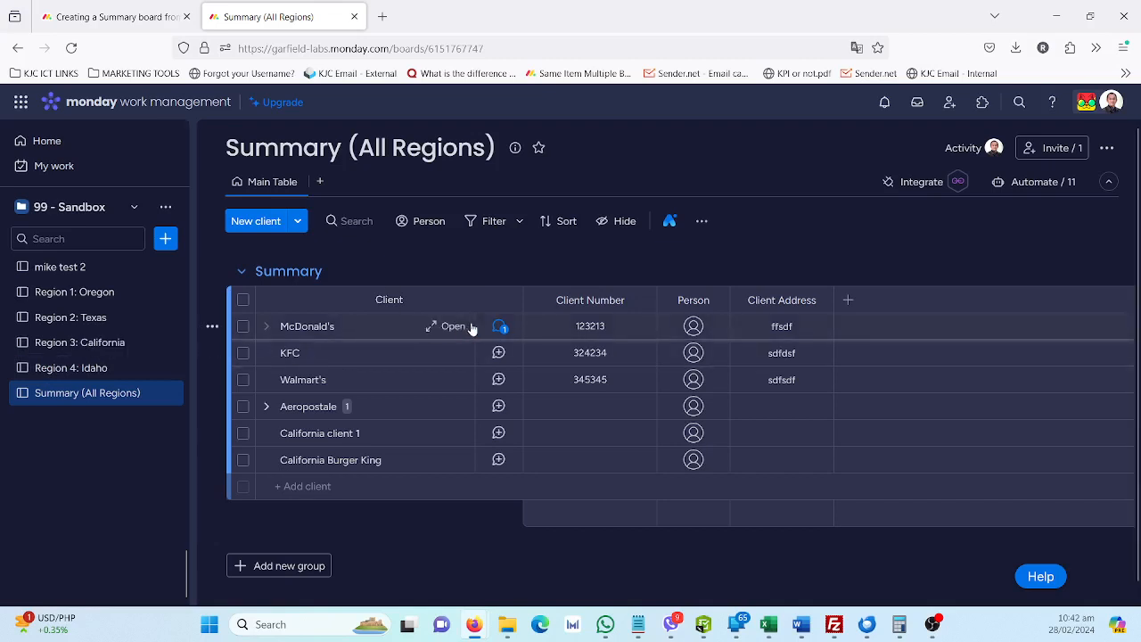
{"action": "left_click", "coordinate": [463, 328]}
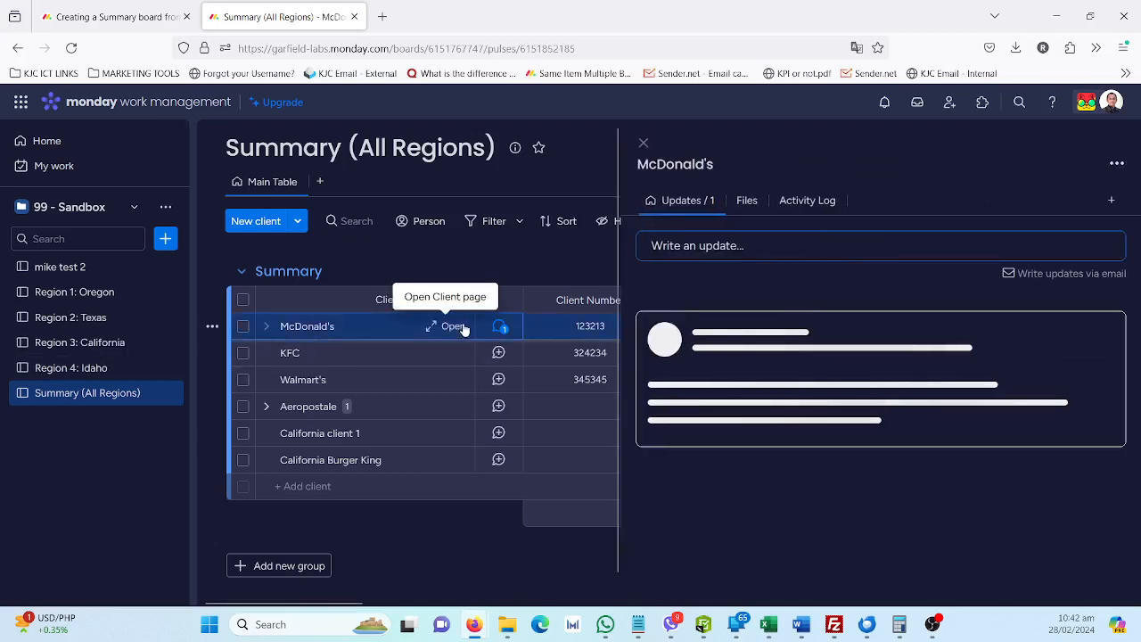